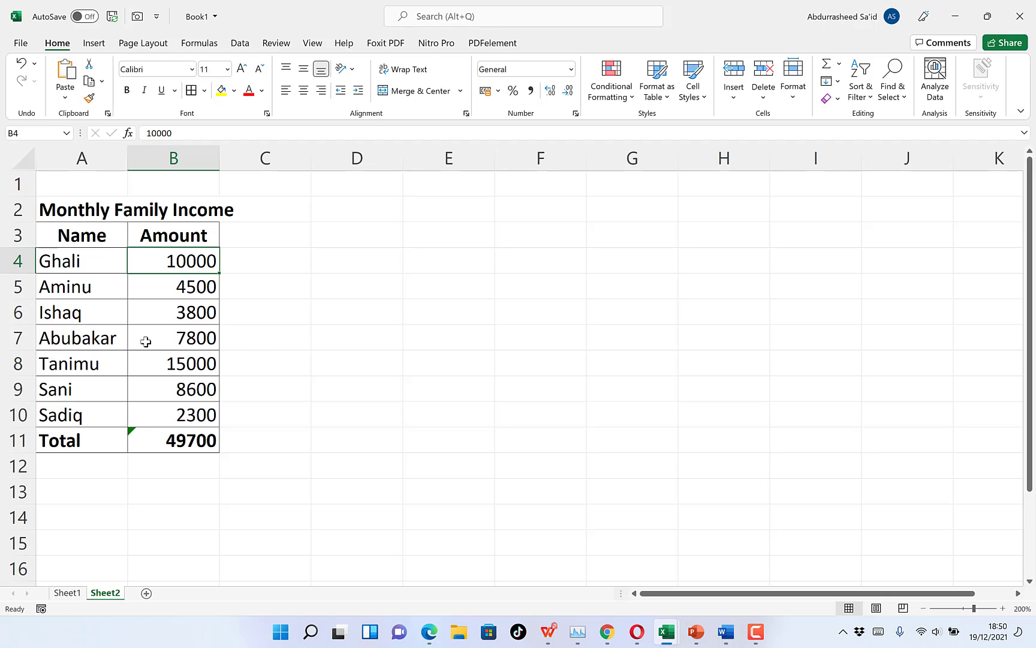
Step: Select the Name and Amount data in A3:B10 as the source for a chart
left_click_drag(62, 235, 155, 421)
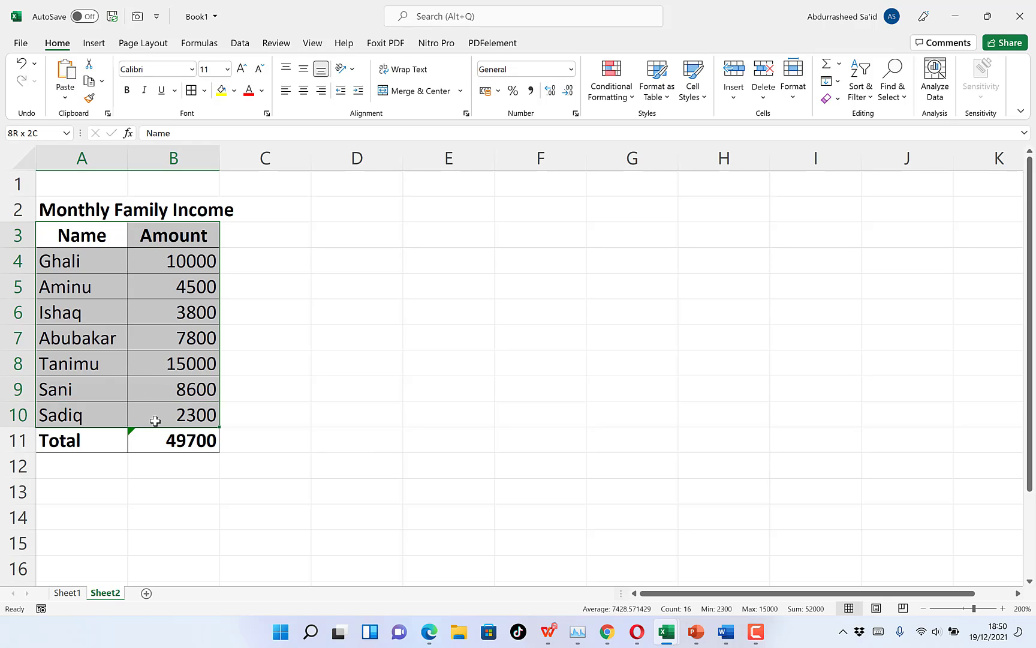
left_click_drag(155, 421, 154, 422)
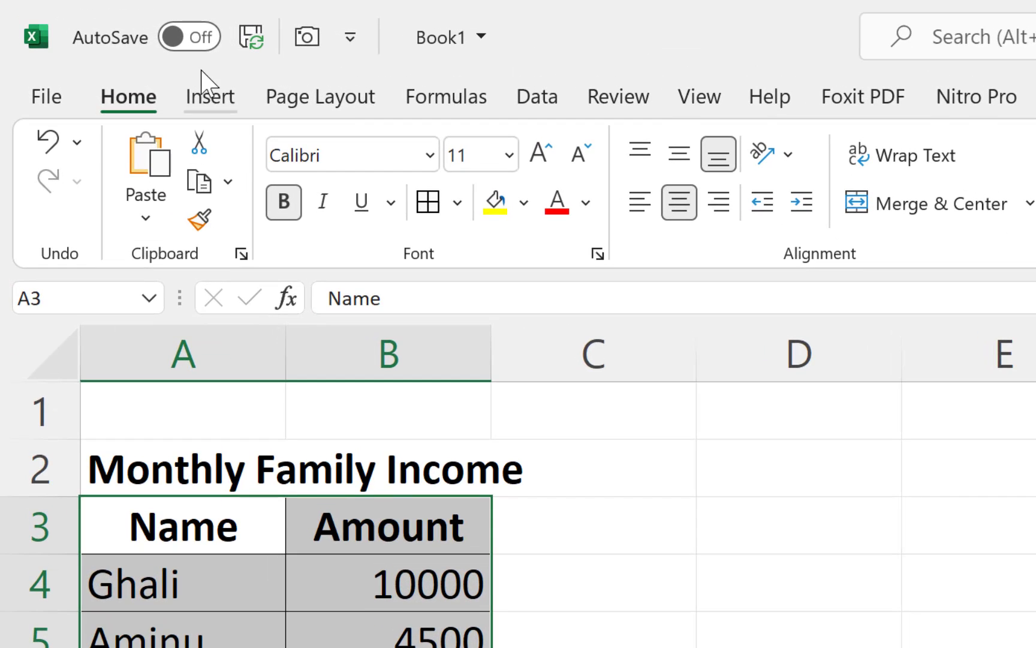
left_click(208, 96)
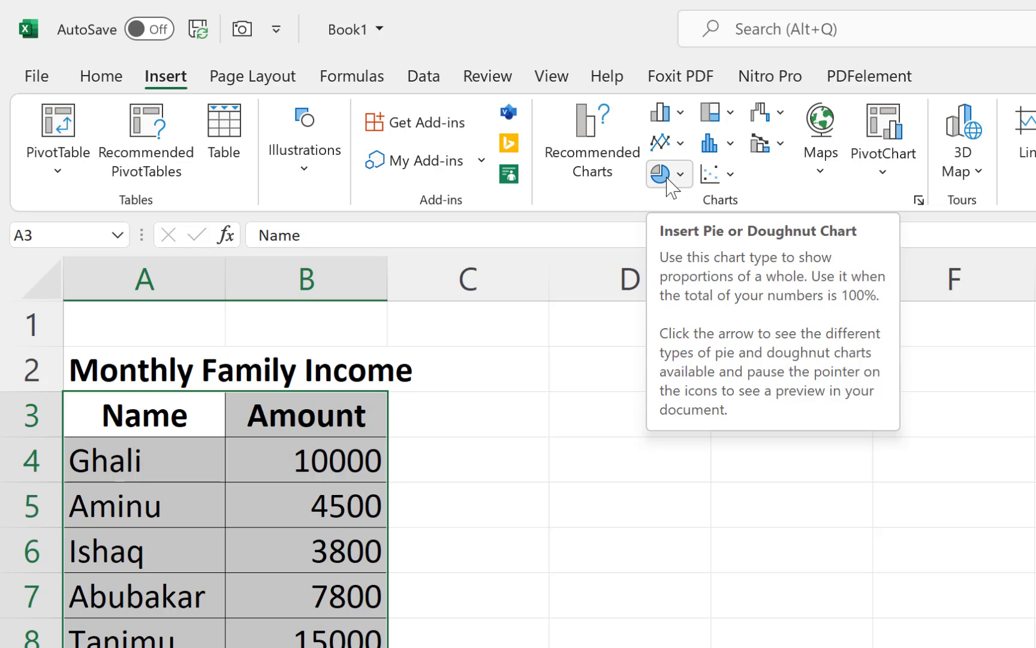
Step: Preview the 3-D Pie, Pie of Pie, Bar of Pie, Doughnut and Pie variants for the data, without inserting a chart
left_click(681, 174)
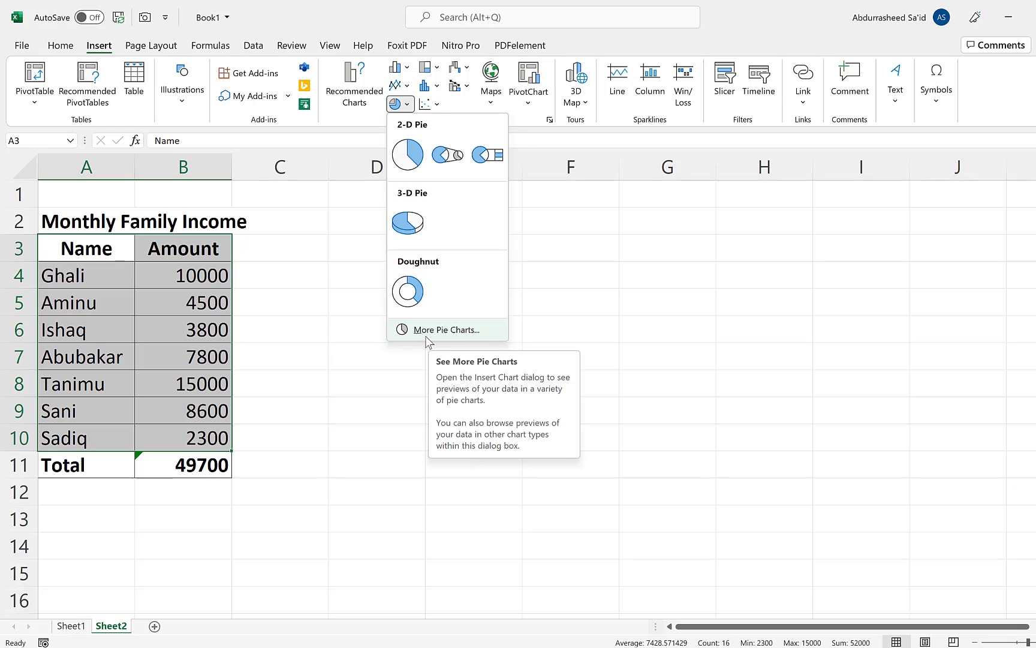
left_click(423, 334)
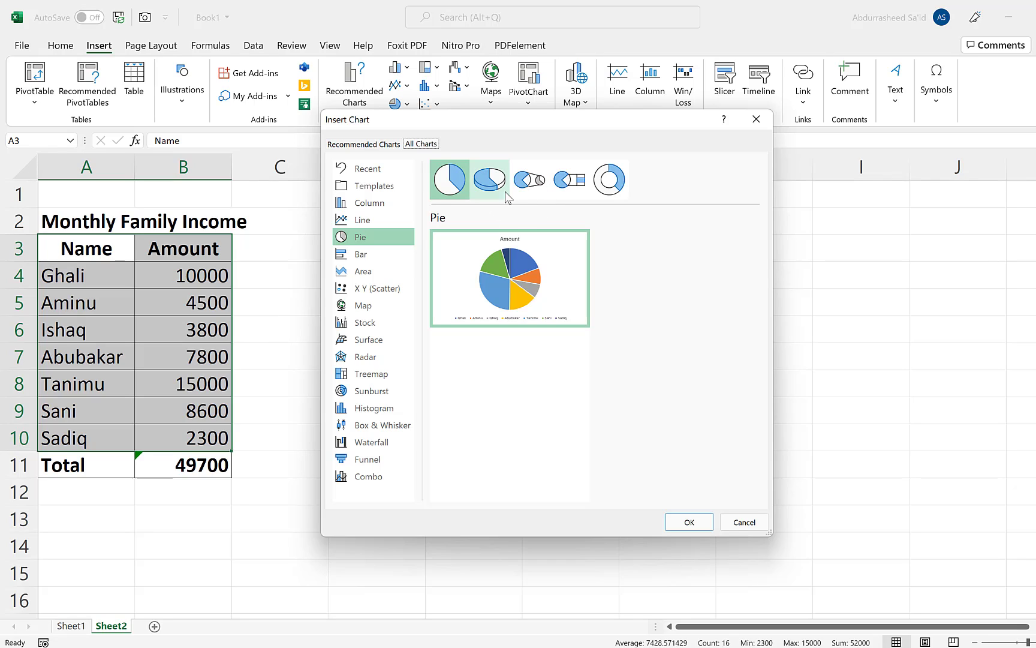
left_click(498, 186)
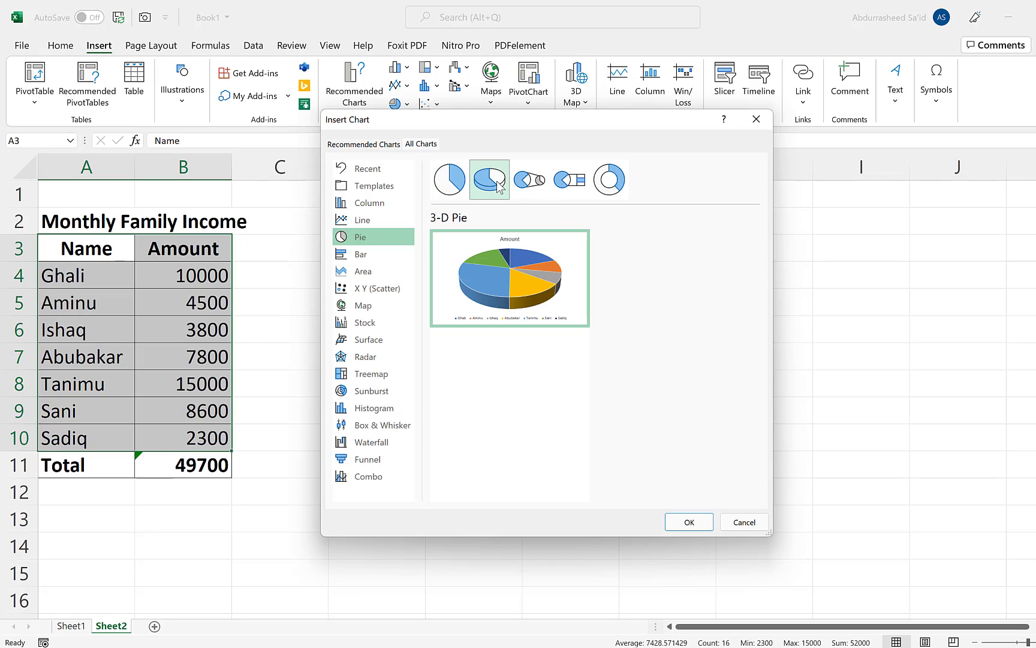
left_click(530, 183)
left_click(562, 187)
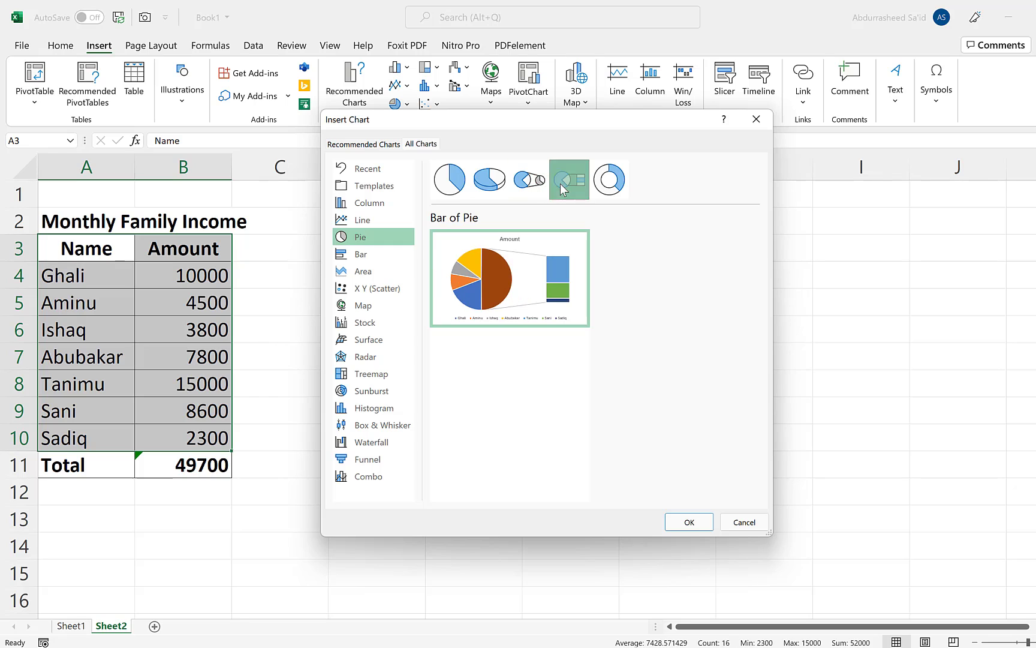
left_click(607, 191)
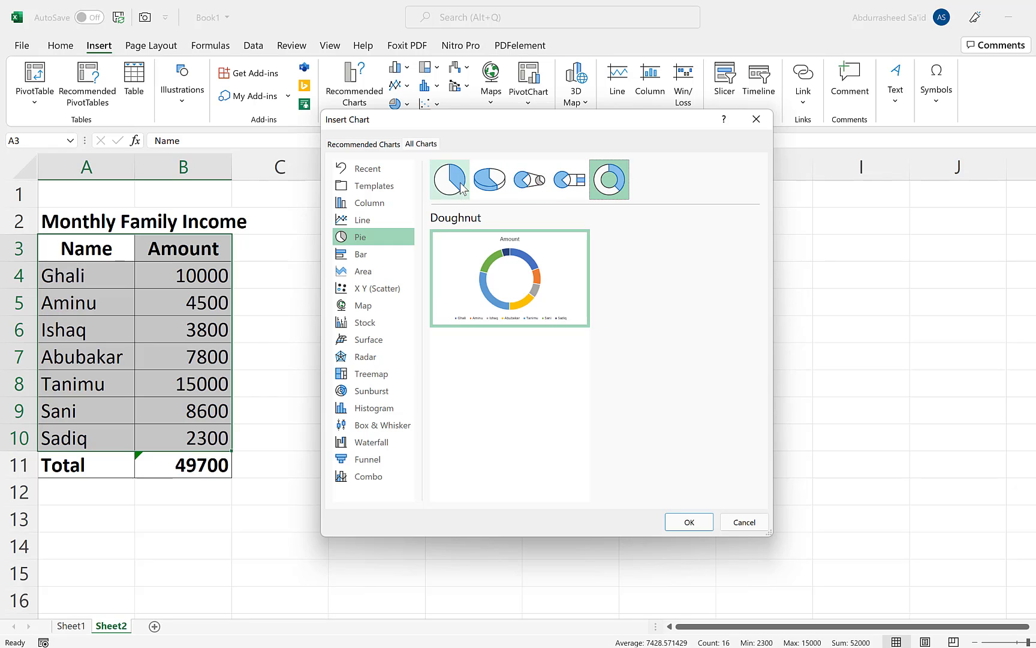
left_click(441, 190)
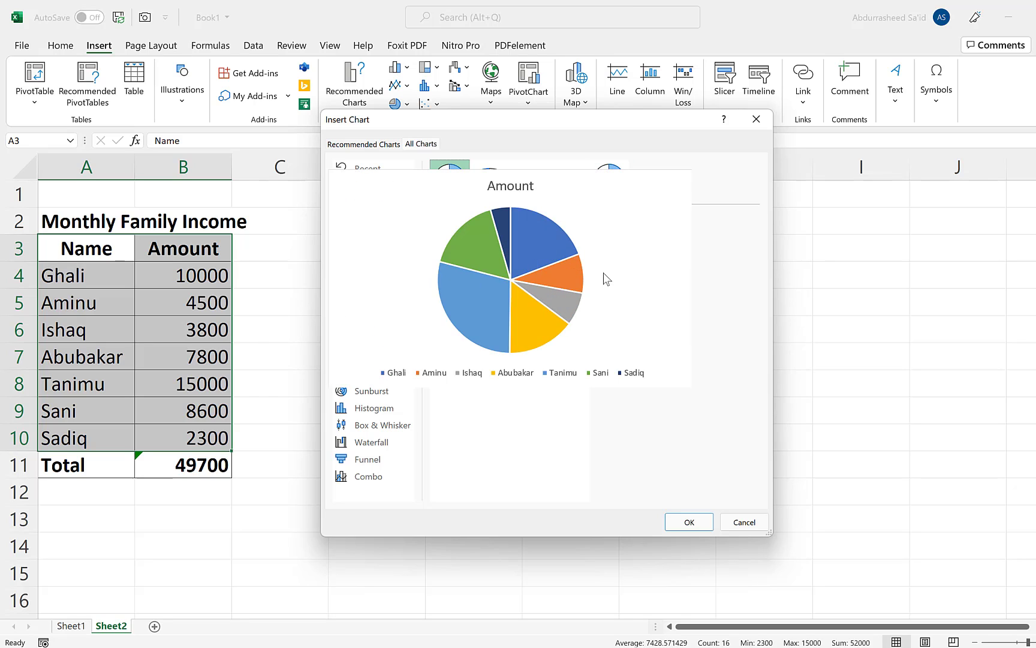
left_click(756, 119)
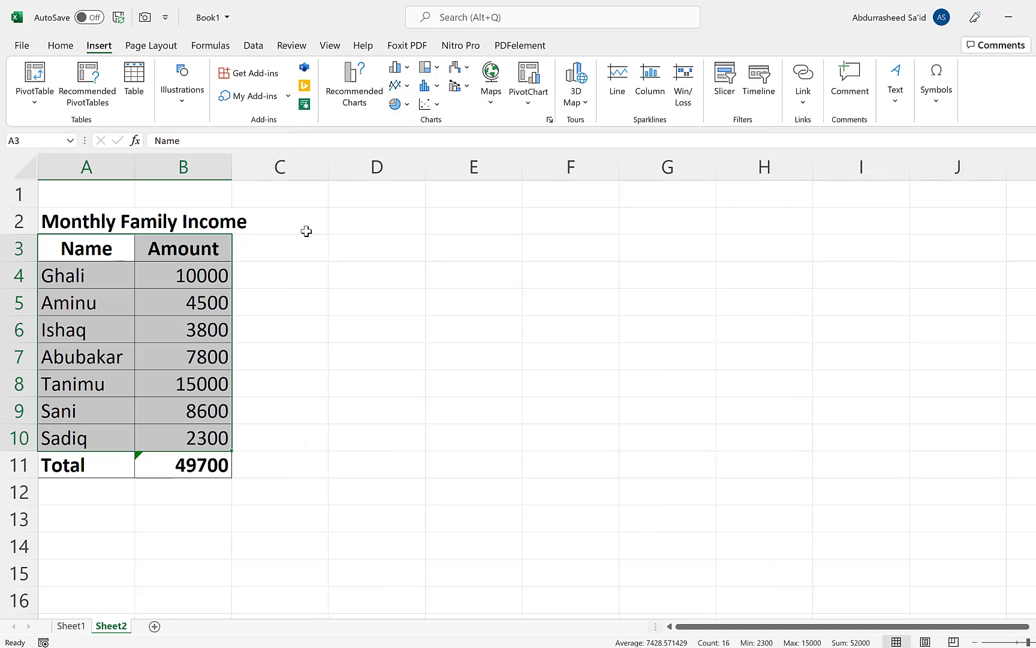
Step: Insert a 3-D pie chart from the selected data, shrunk and placed beside the table over about C7:G14
left_click(406, 108)
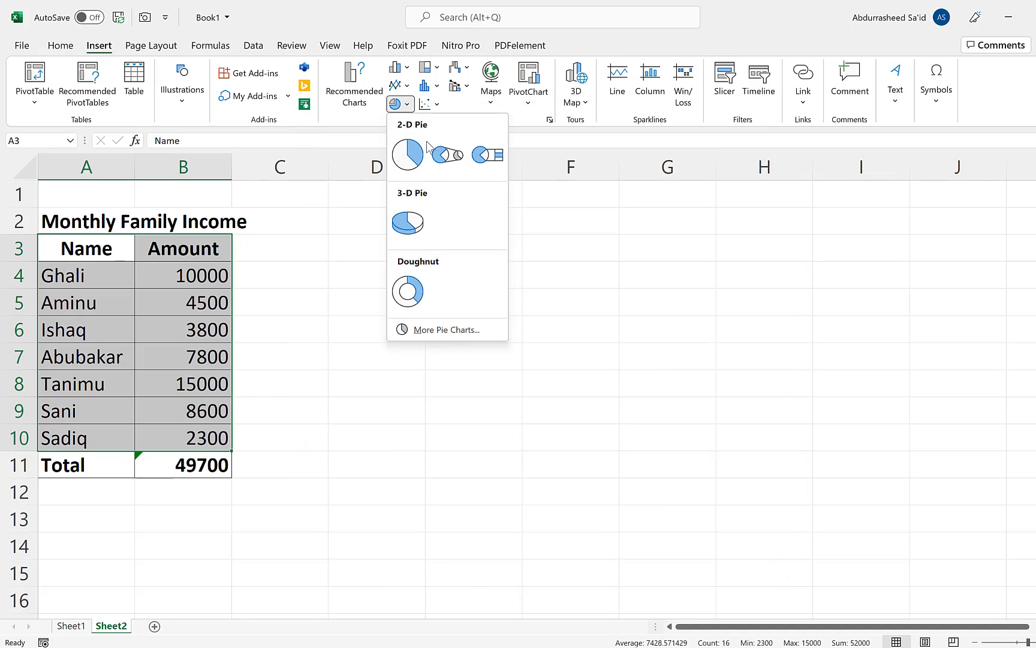
left_click(418, 224)
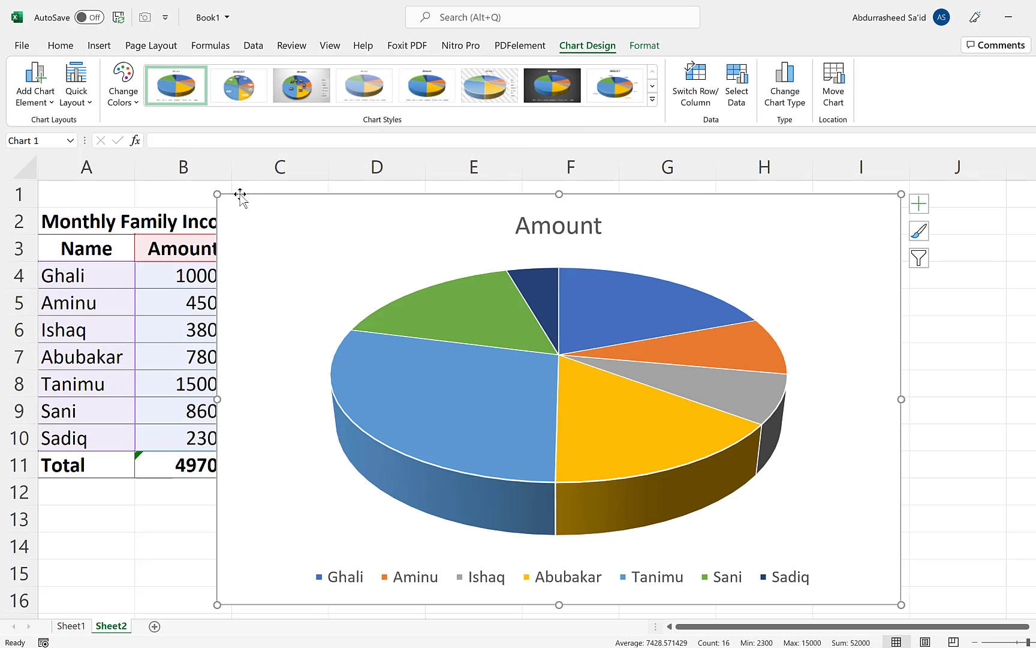
left_click_drag(217, 193, 453, 363)
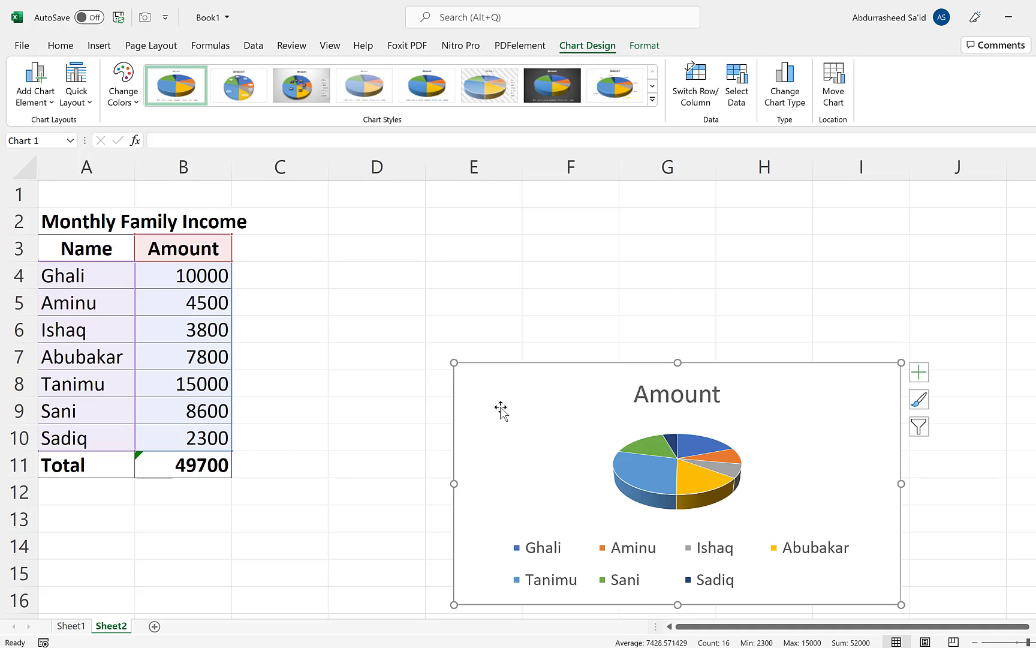
left_click_drag(528, 412, 354, 404)
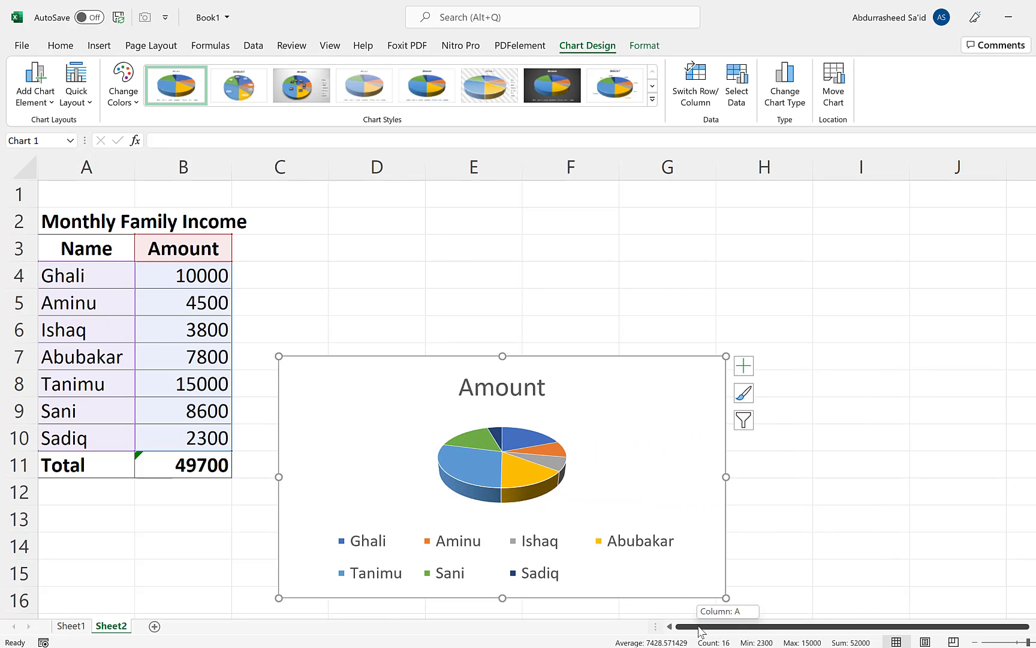
left_click_drag(279, 357, 314, 378)
left_click_drag(384, 397, 335, 364)
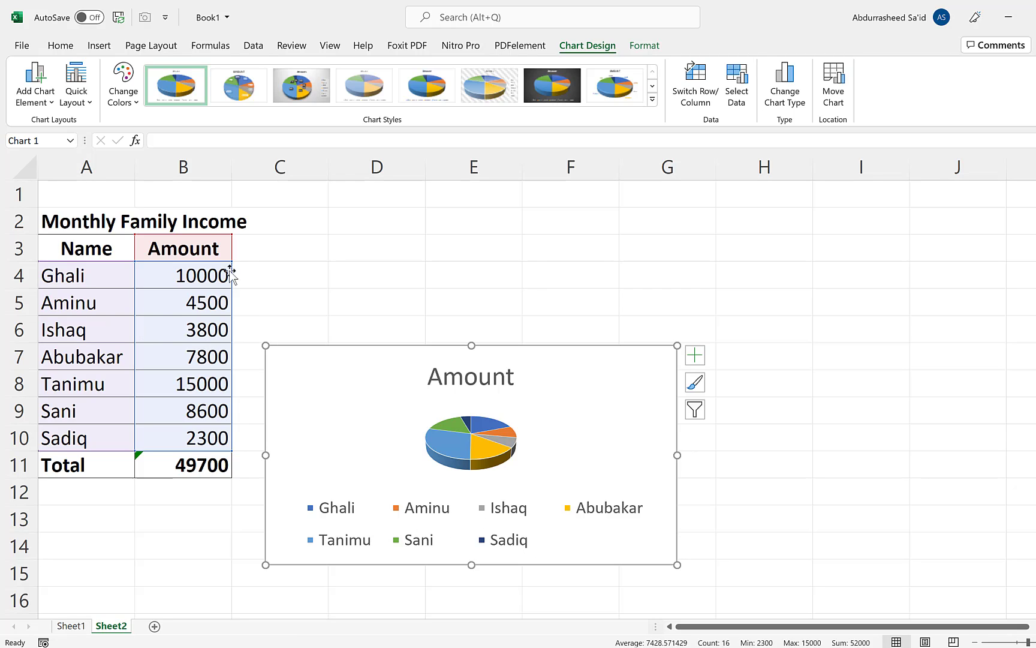
Step: Examine the chart's legend and plot area and the design and format options available for it
left_click(379, 507)
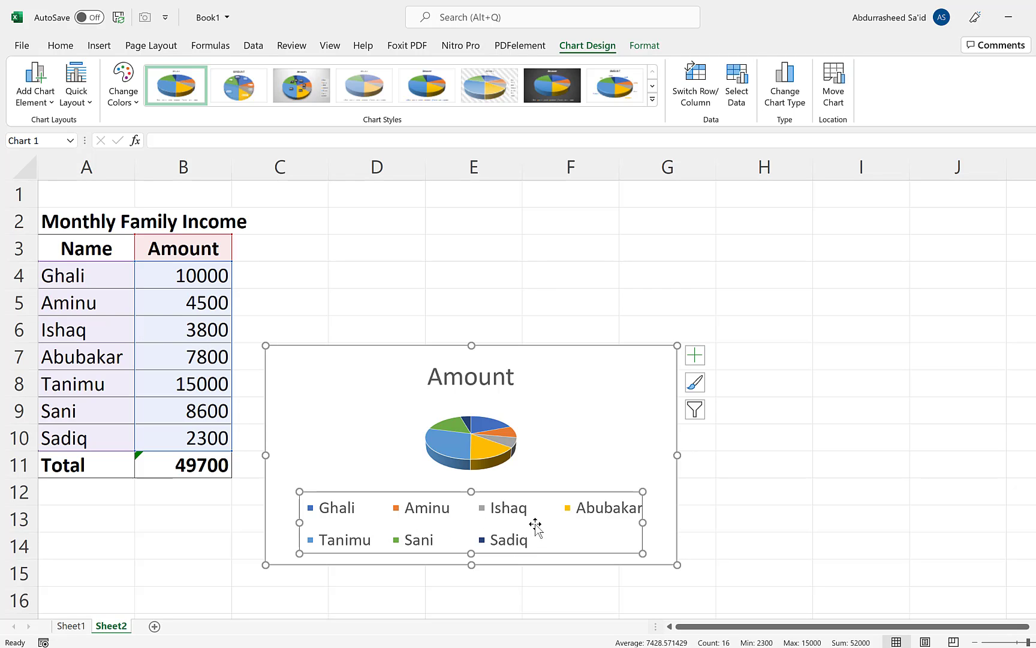
left_click(597, 451)
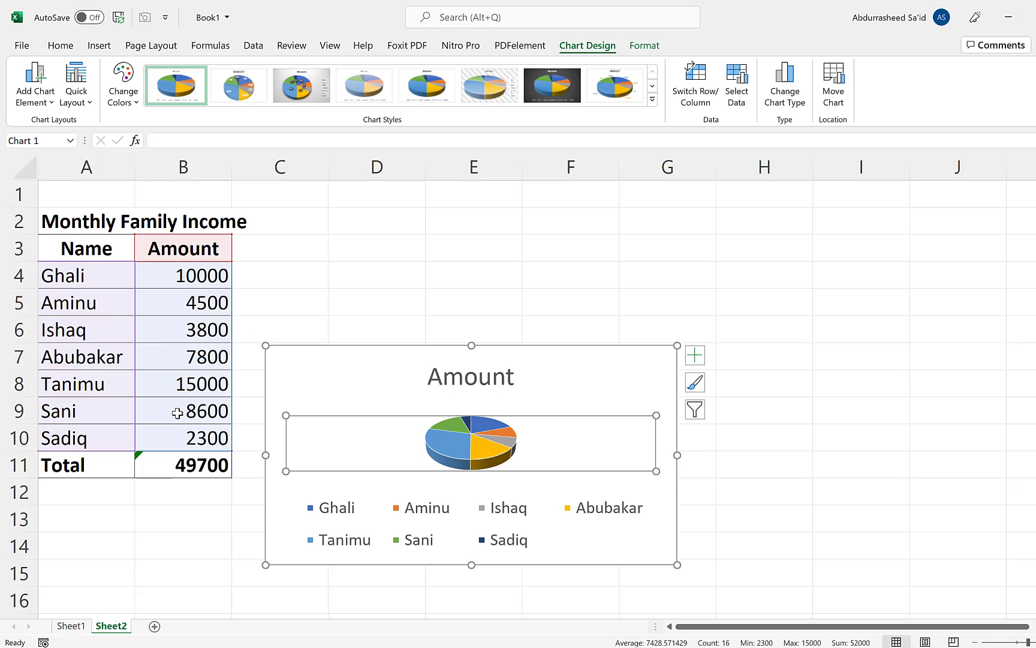
left_click(569, 309)
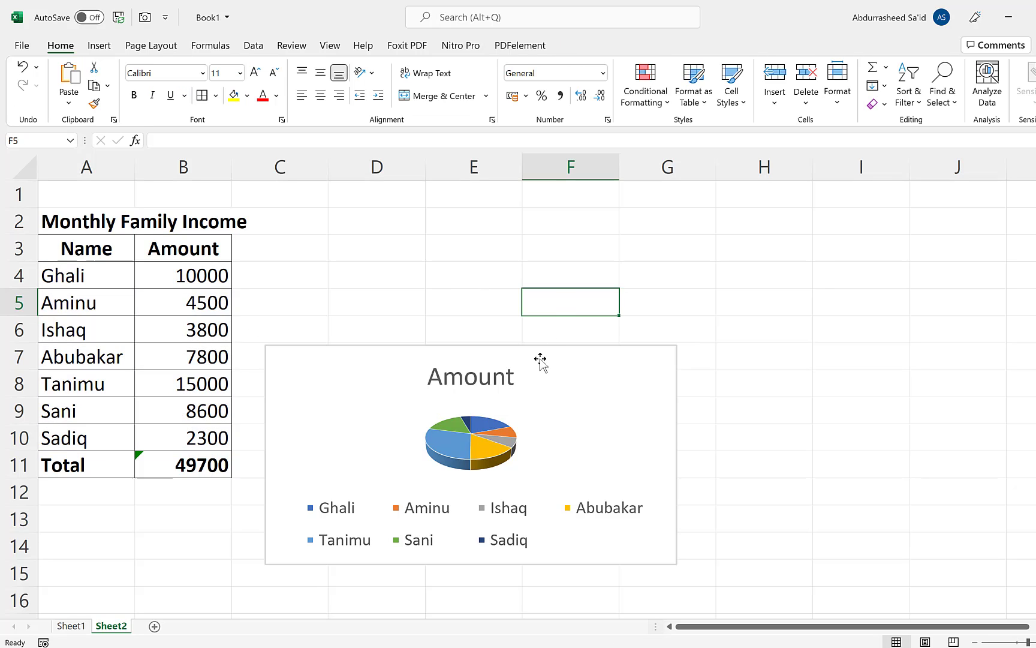
left_click(574, 384)
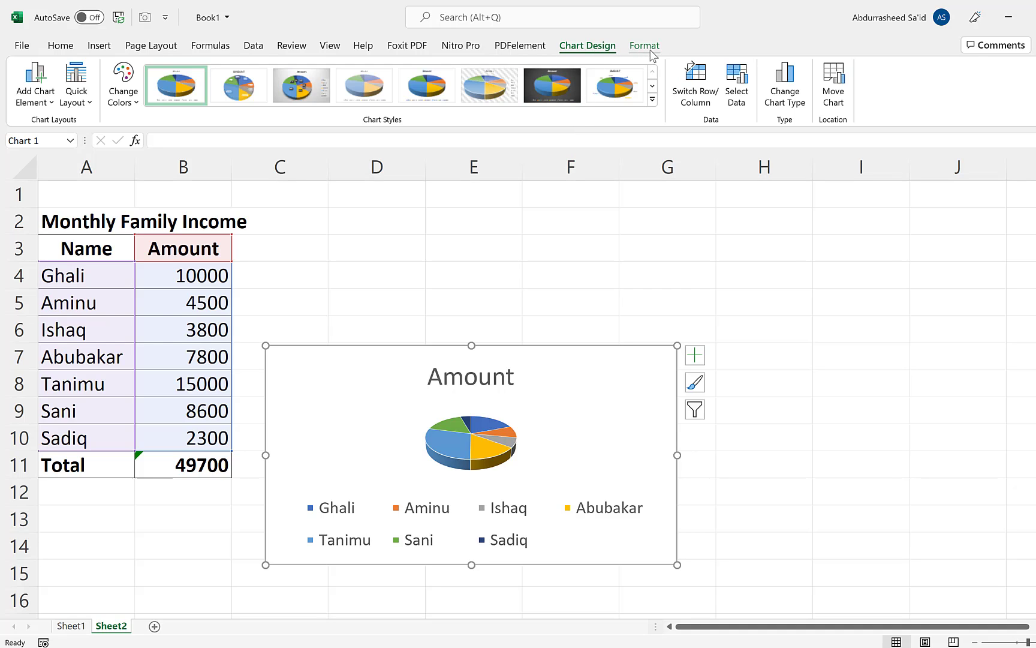
left_click(652, 53)
left_click(607, 48)
left_click(646, 48)
left_click(587, 48)
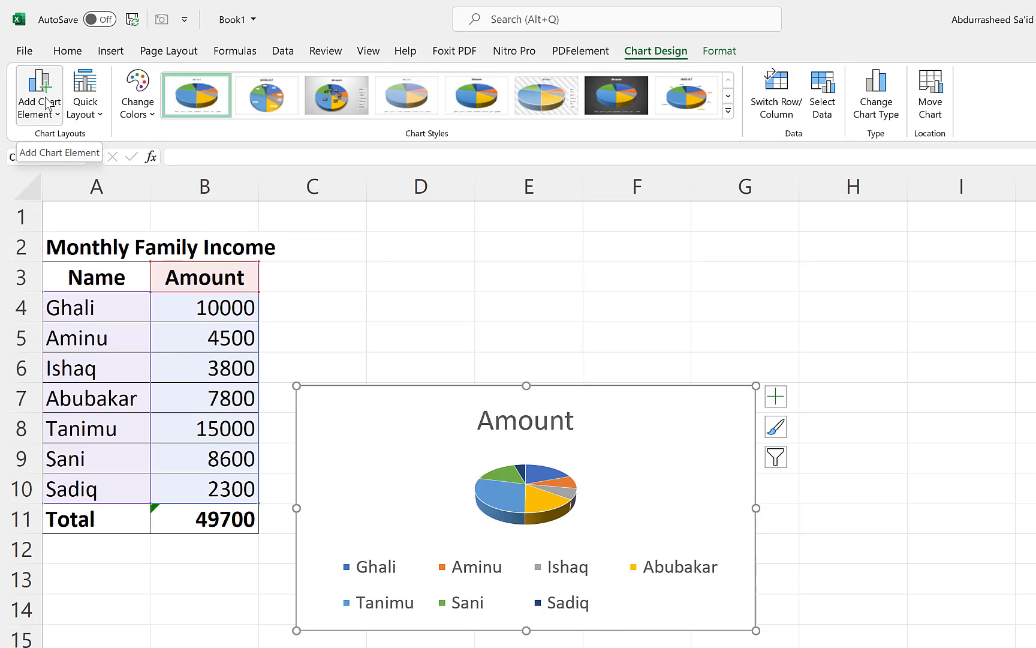
Step: Set the chart title's position to Above Chart
left_click(59, 122)
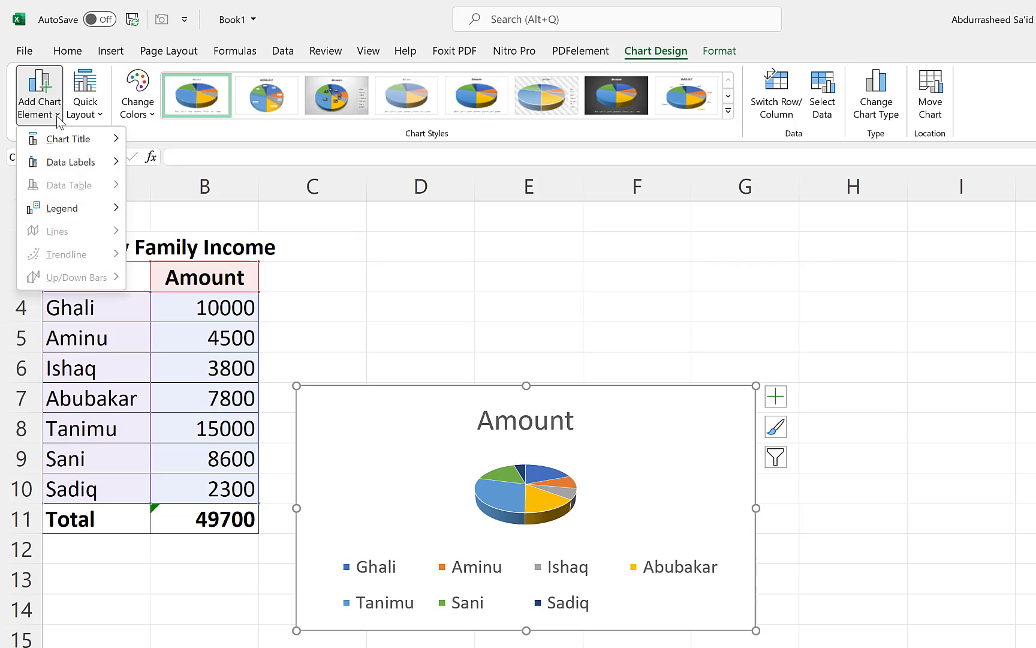
mouse_move(62, 145)
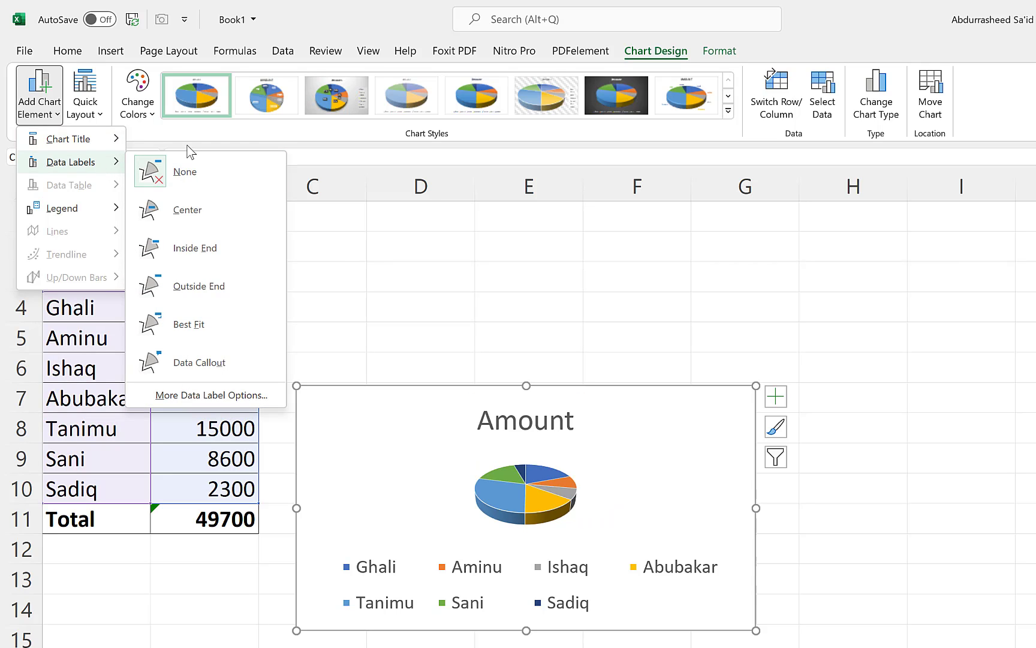
mouse_move(117, 143)
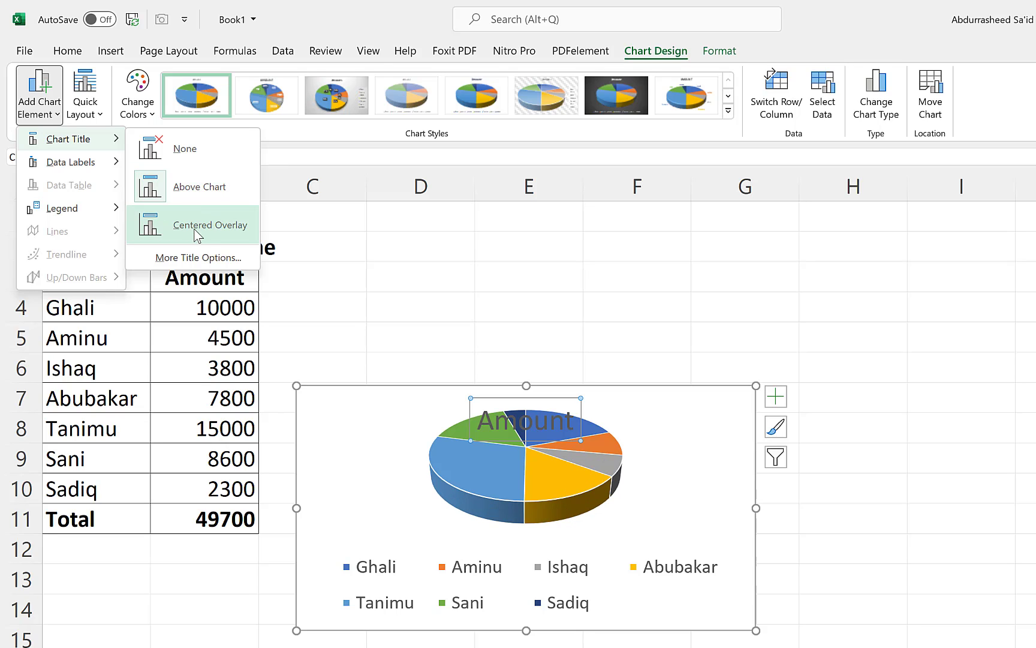
left_click(190, 183)
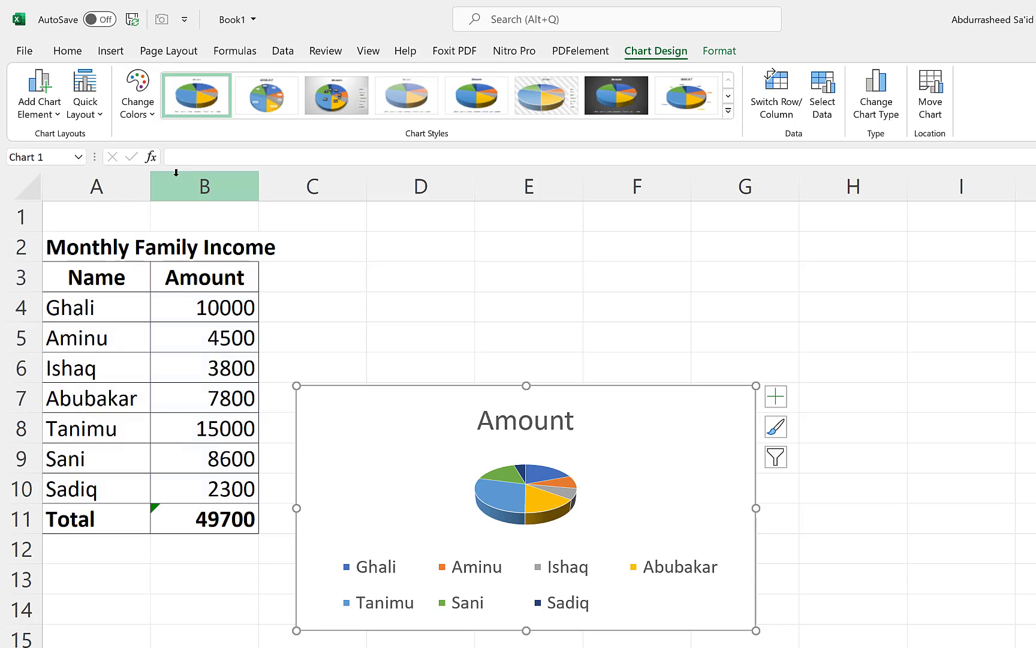
Step: Add data labels to the pie chart with their detailed formatting options open
left_click(58, 117)
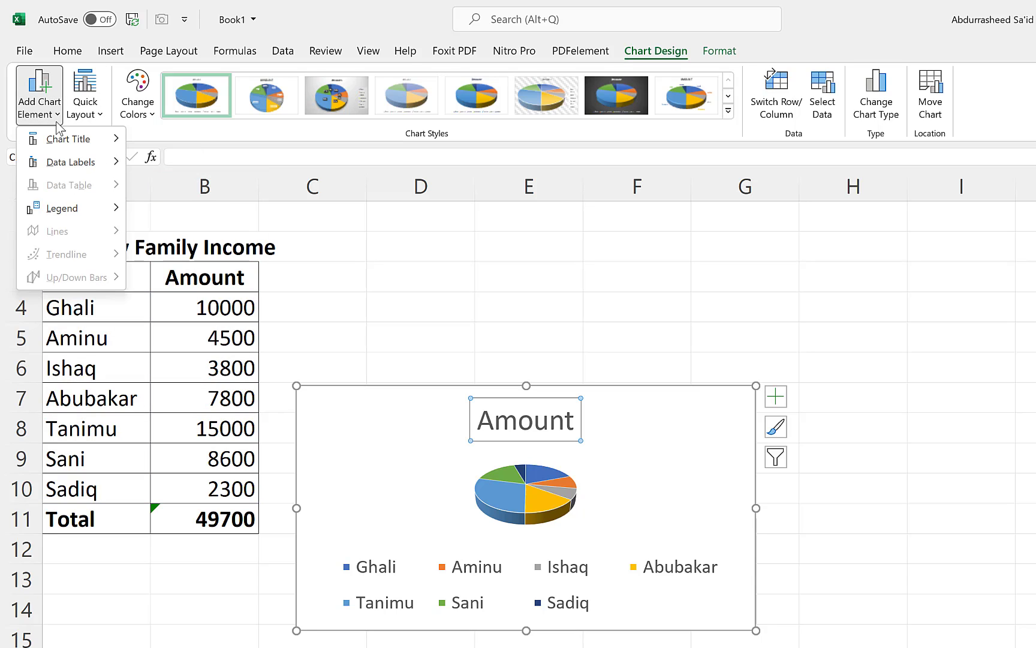
mouse_move(58, 172)
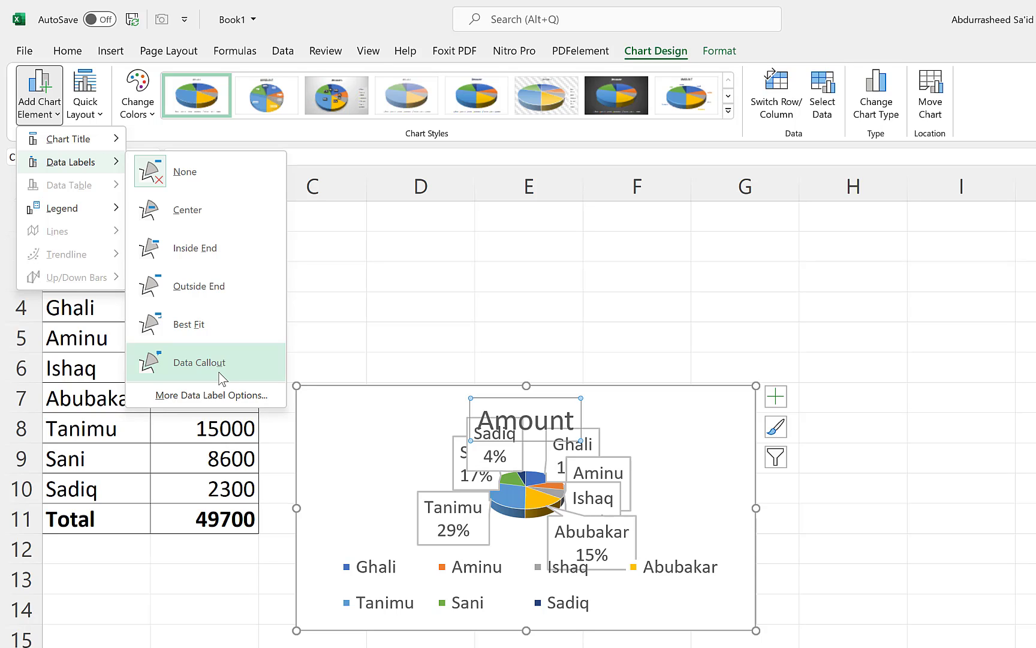
left_click(221, 405)
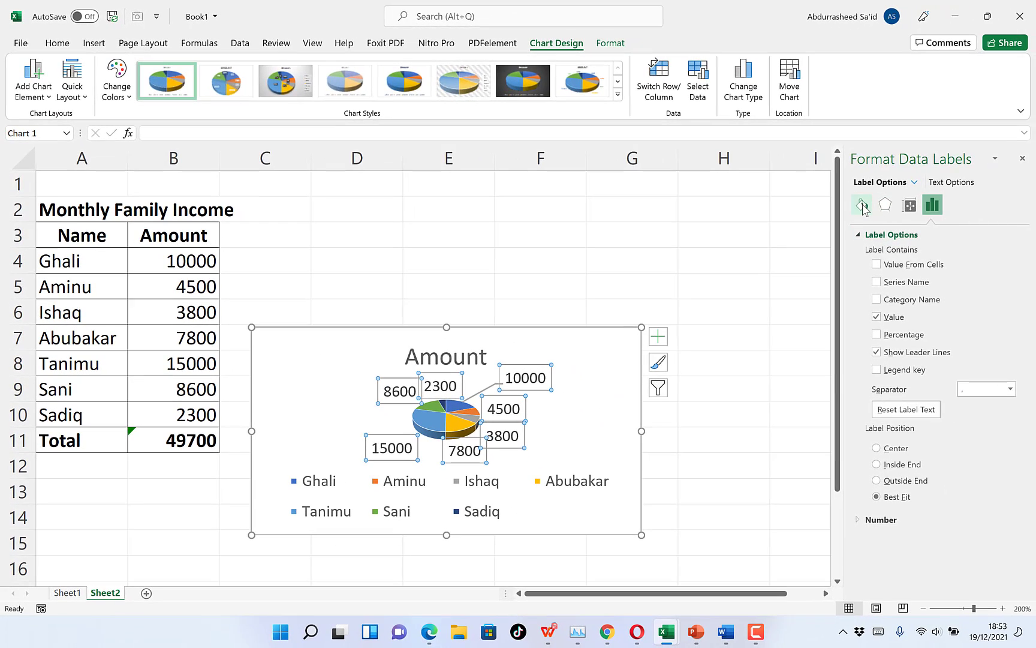
Step: Look through the data labels' fill, effects and size settings, and include the legend key in the labels
left_click(993, 238)
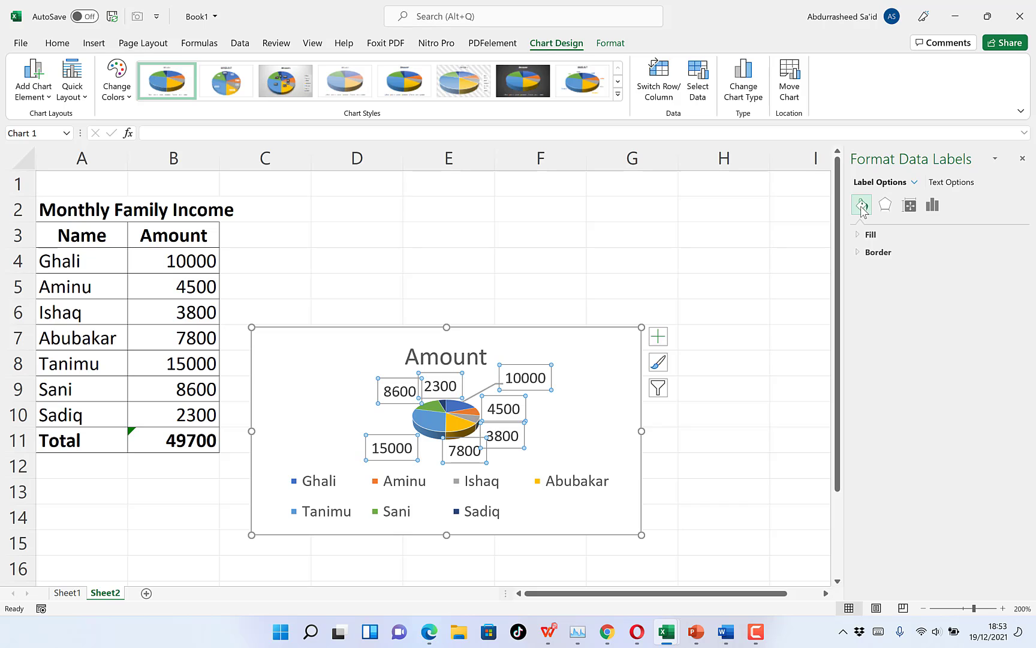
left_click(886, 206)
left_click(911, 206)
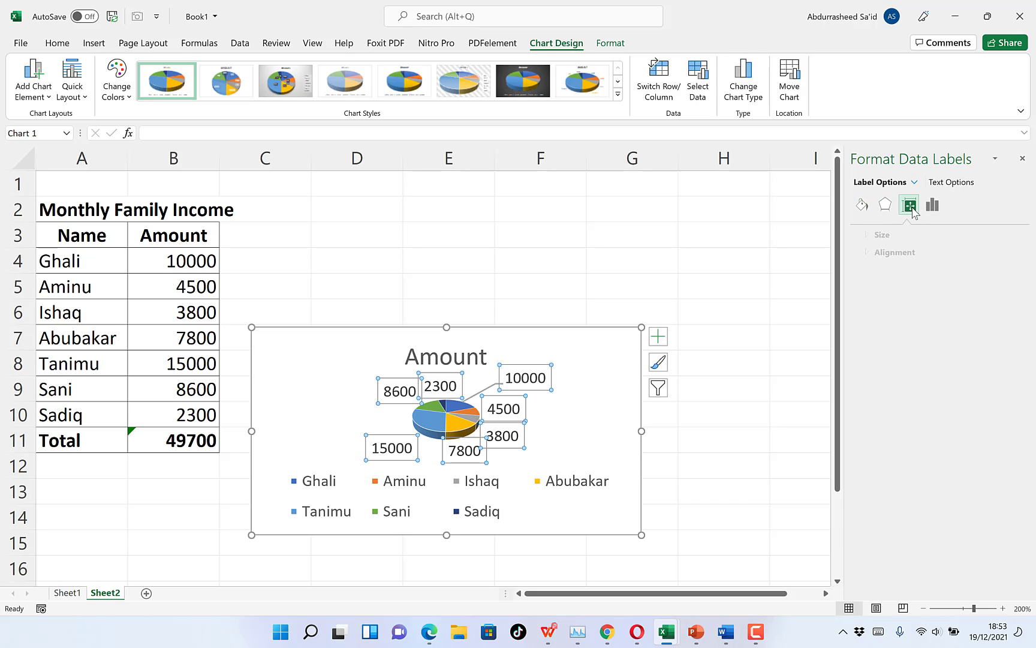
left_click(933, 206)
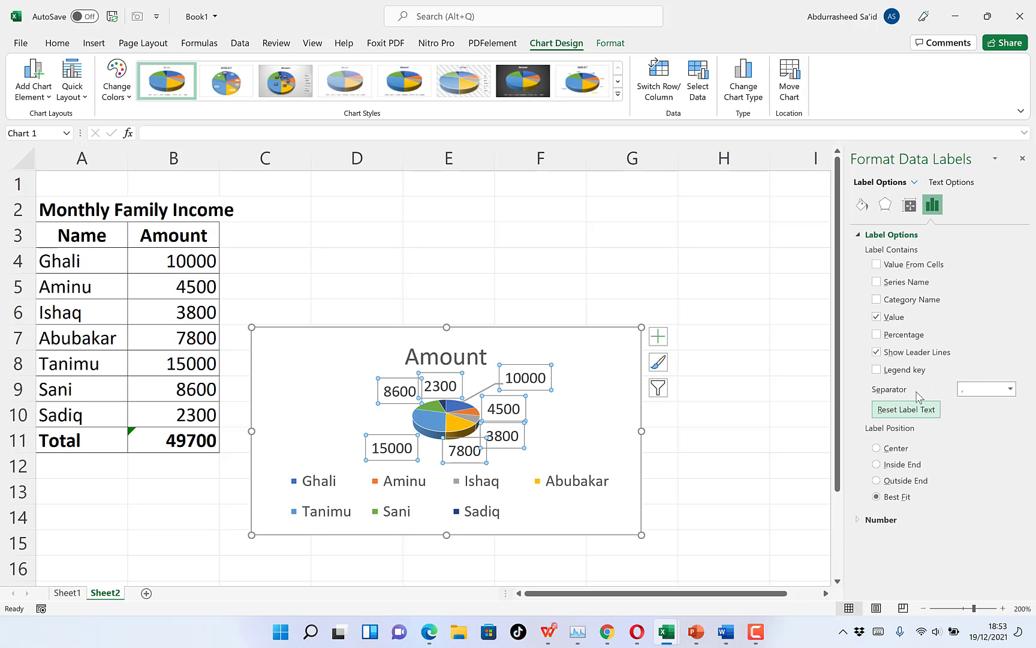
left_click(877, 370)
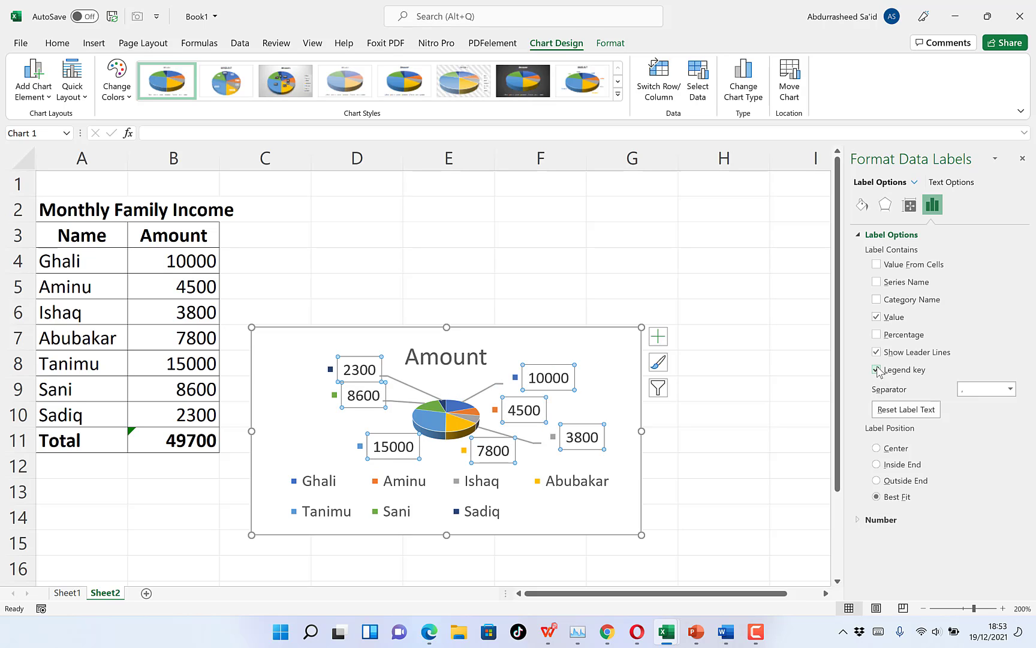
Step: Try including the series name in the data labels, remove it again, and view the separator choices
left_click(876, 281)
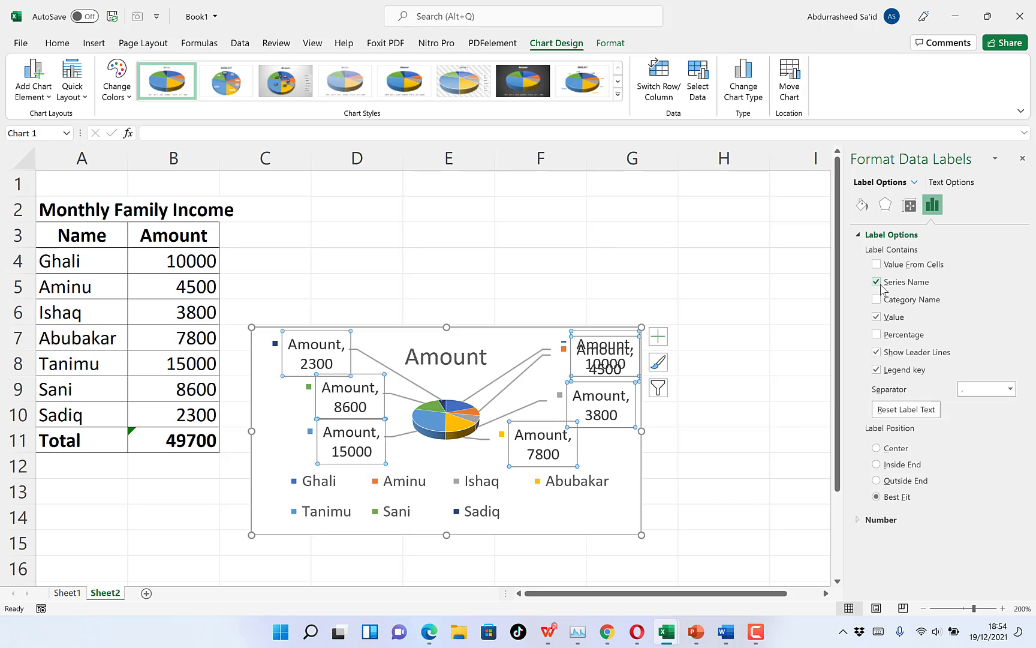
left_click(877, 282)
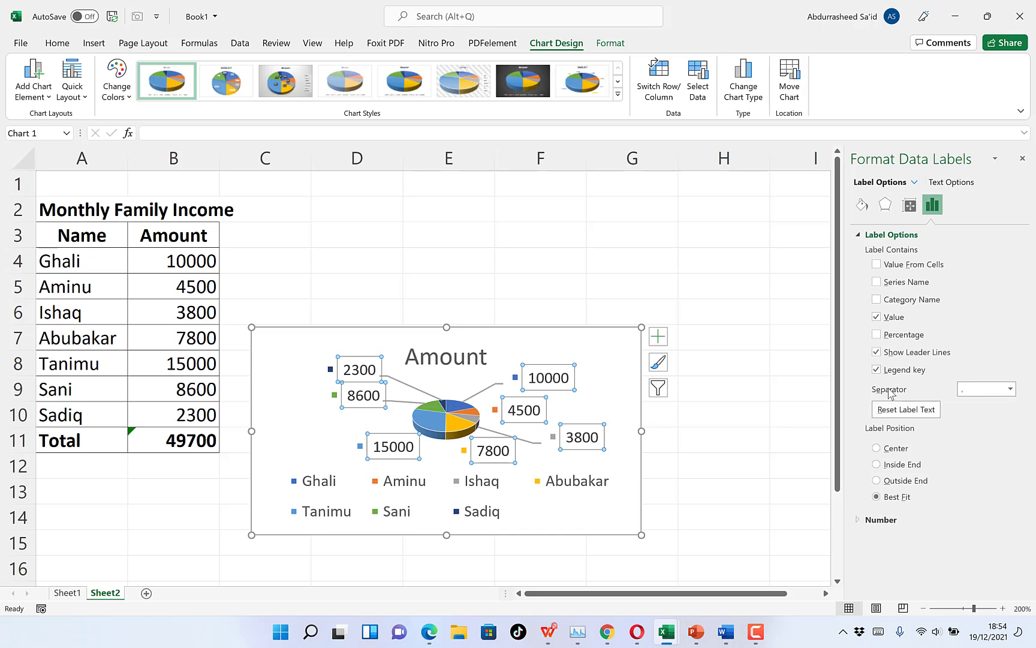
left_click(1011, 390)
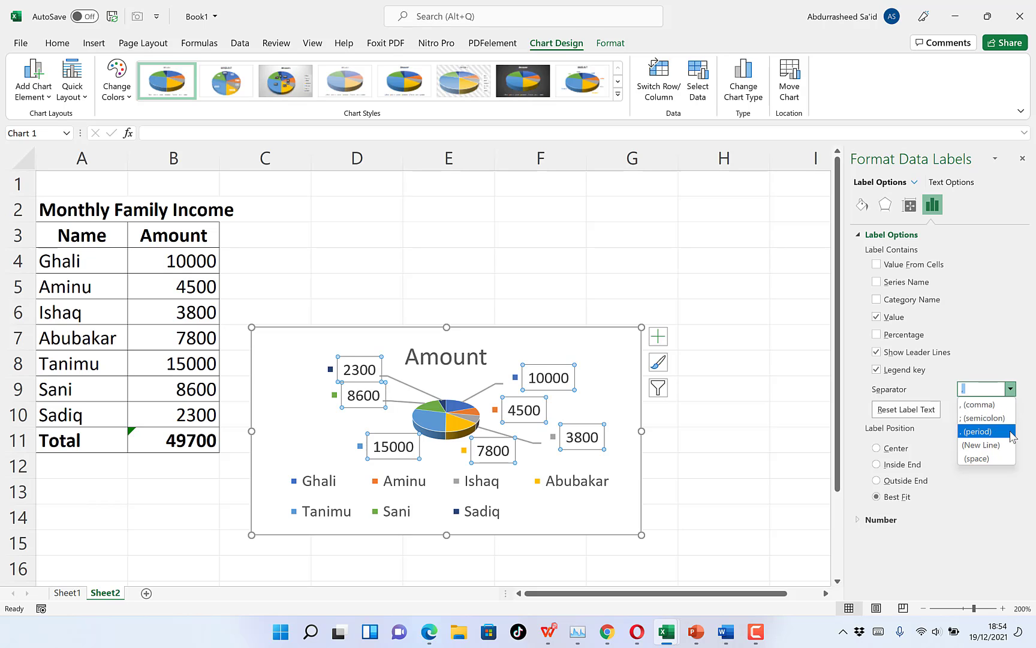
left_click(1024, 333)
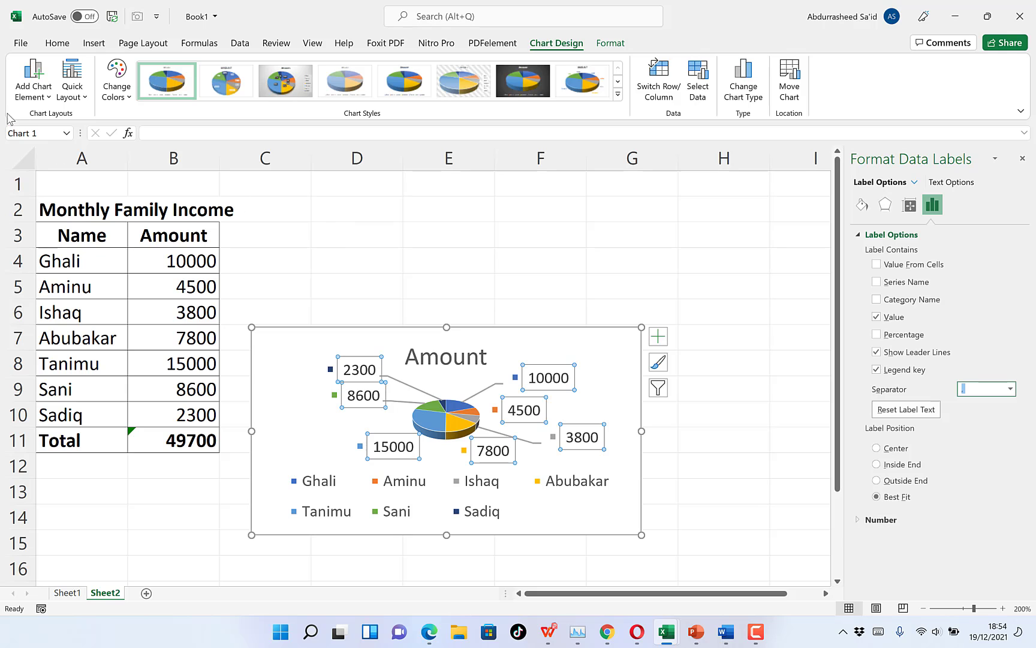
Step: Place the chart legend on the right of the pie and close the data label formatting options
left_click(46, 96)
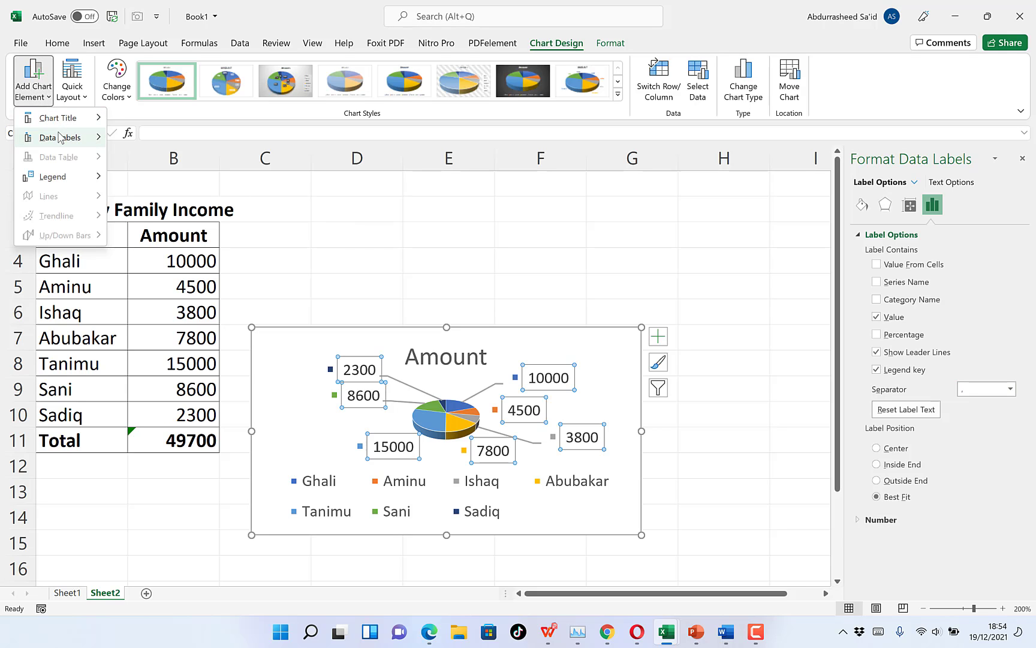
mouse_move(63, 178)
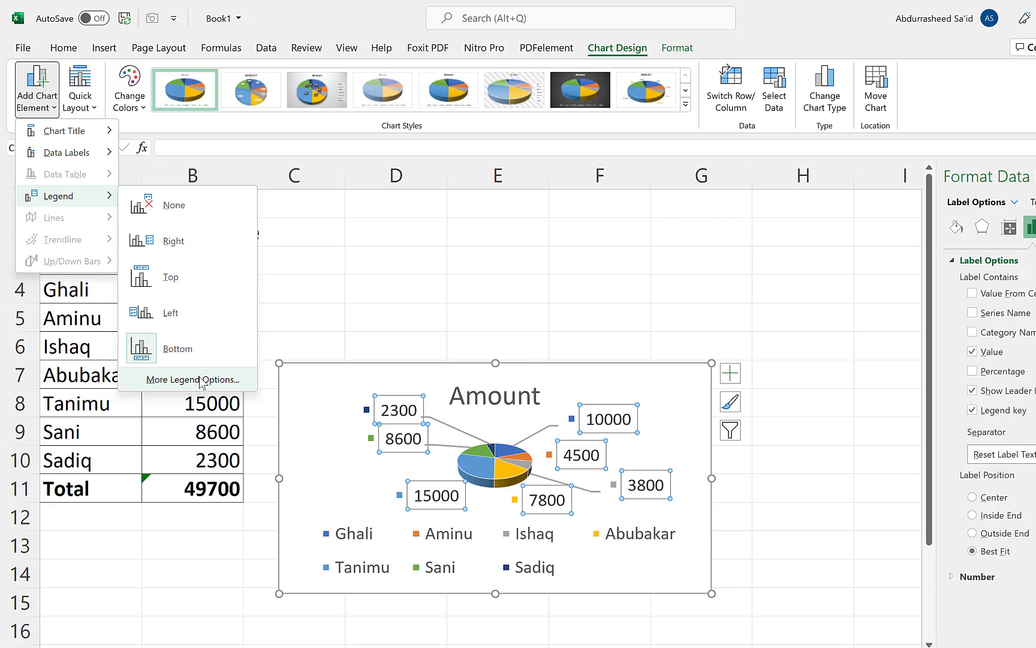
left_click(191, 249)
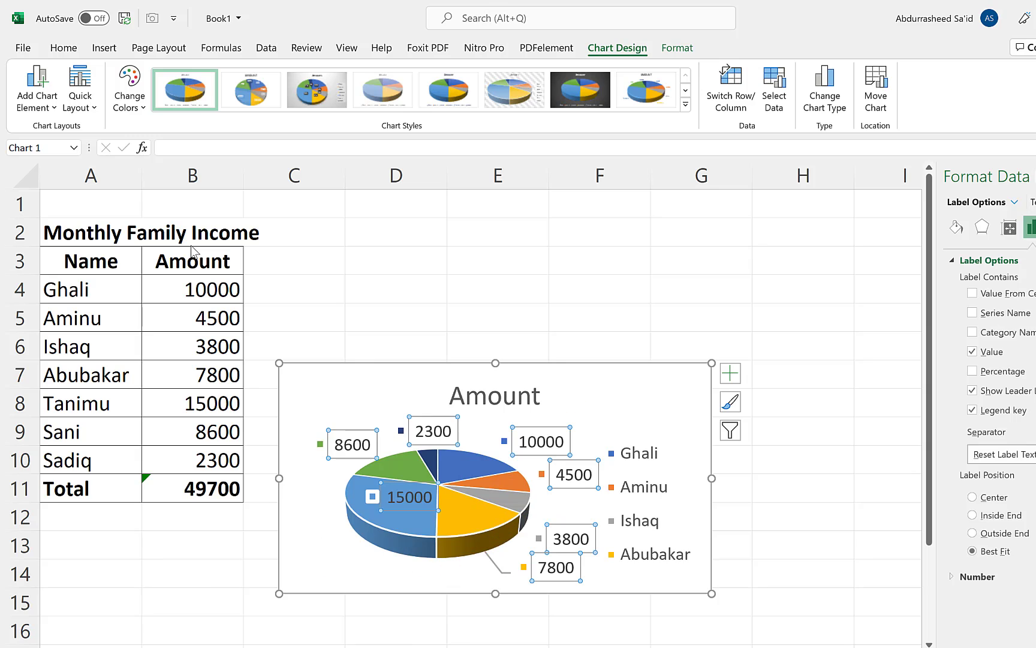
left_click(1032, 177)
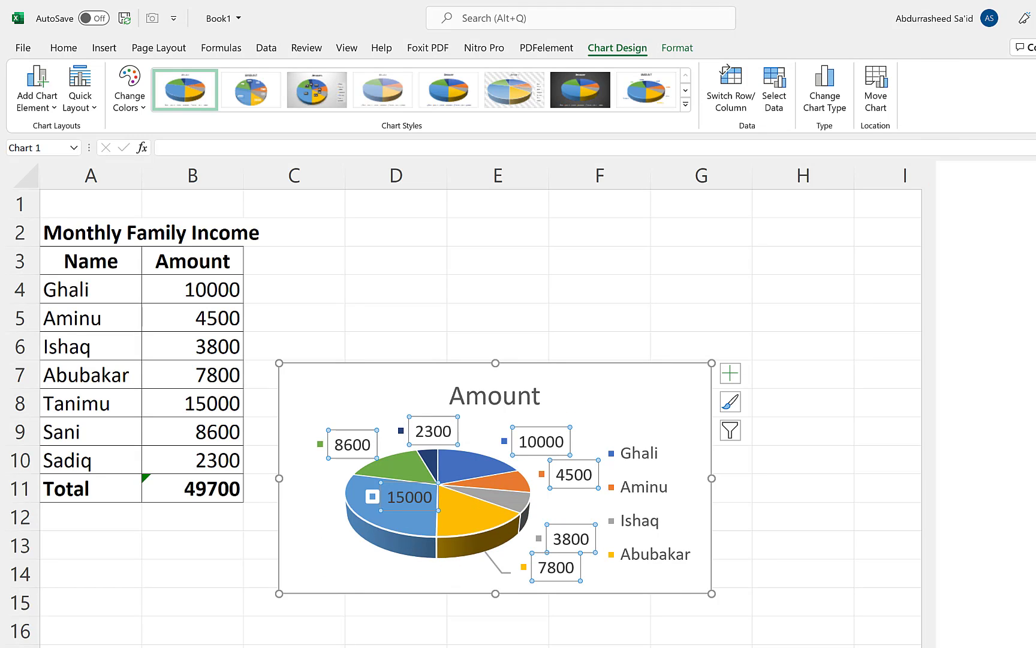
Step: Replace the chart title text with "Monthly family income"
left_click(483, 399)
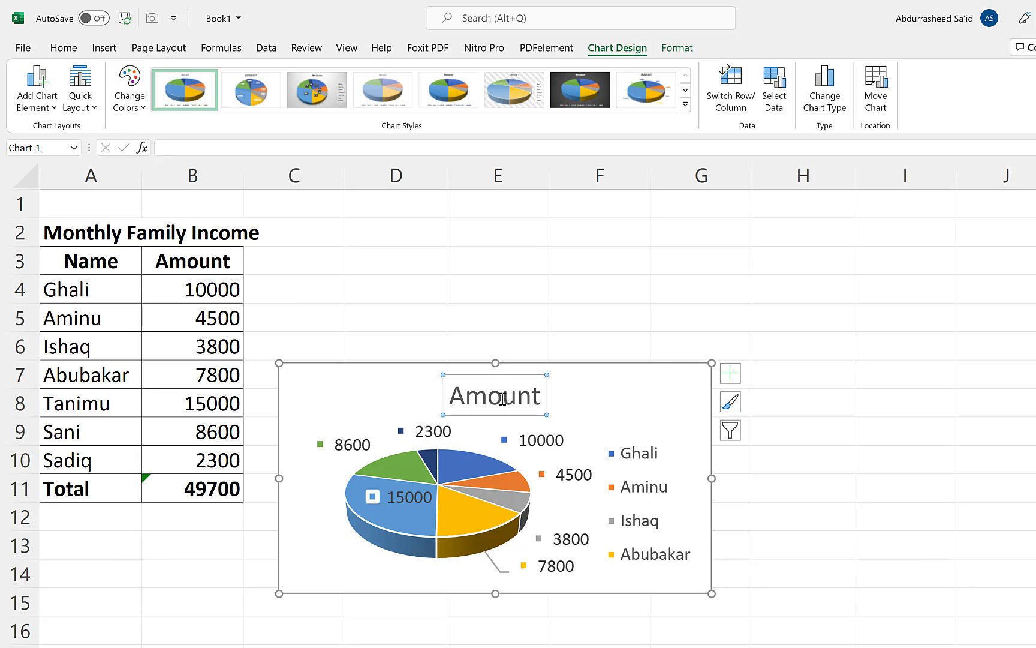
left_click(508, 397)
left_click(508, 397)
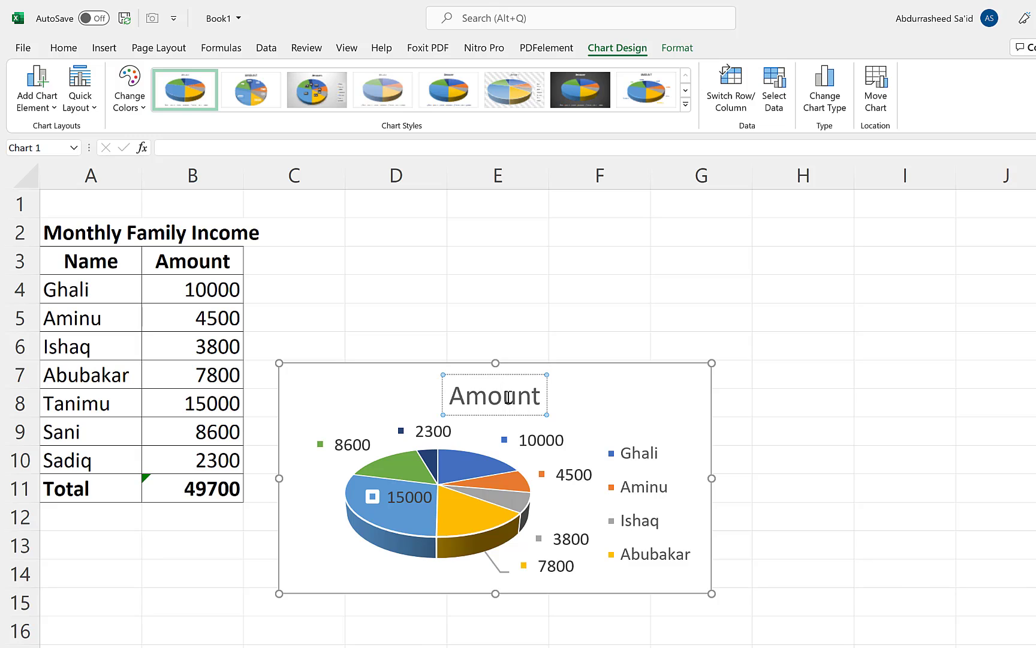
double_click(508, 397)
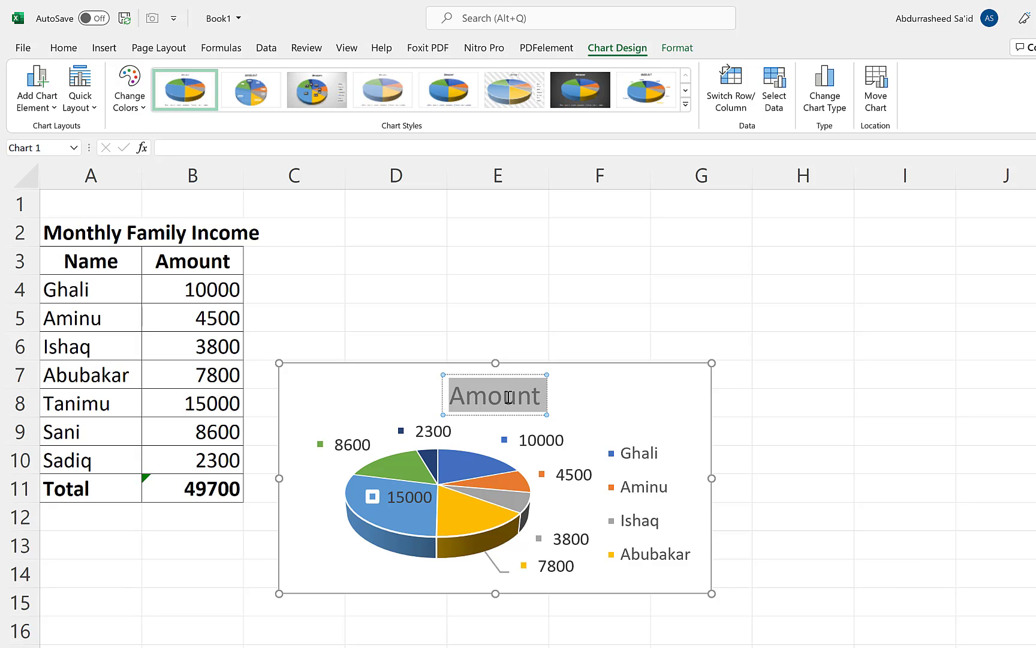
type("Monthly ")
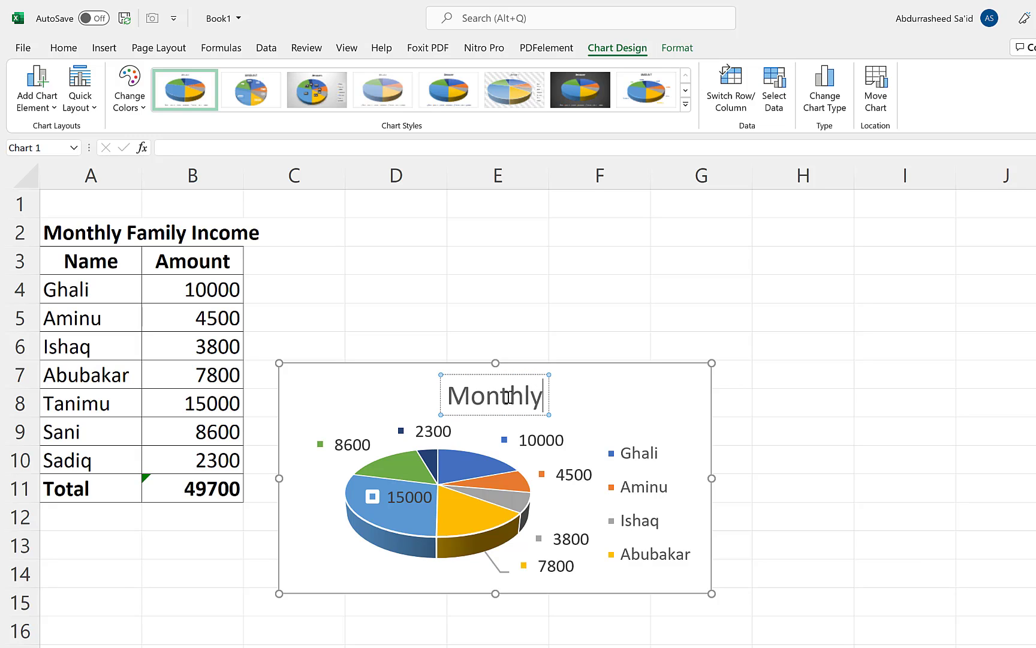
type("family income")
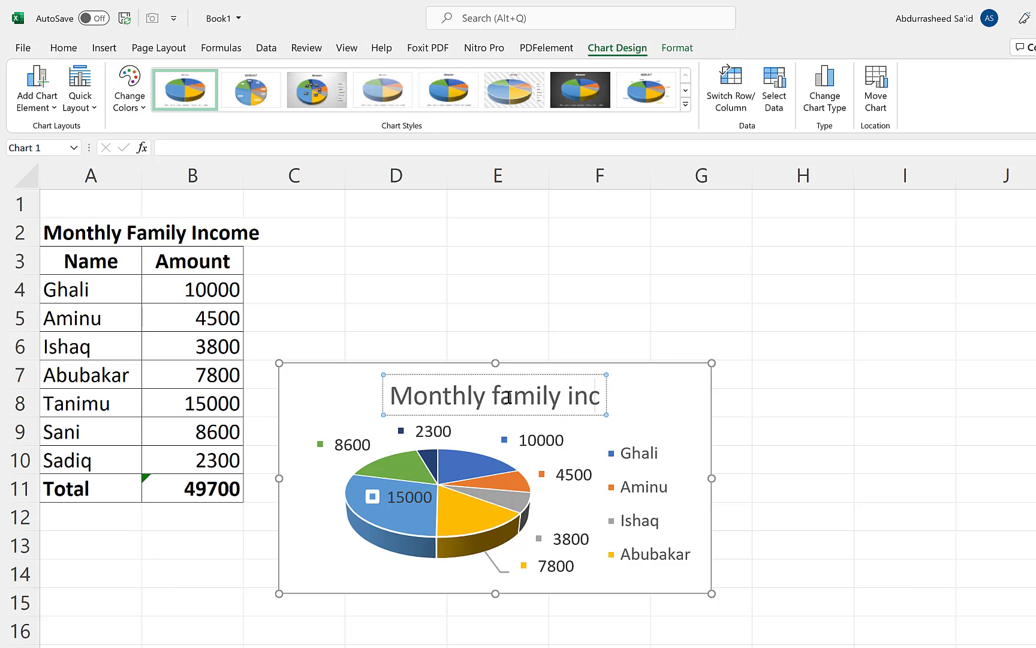
left_click(825, 395)
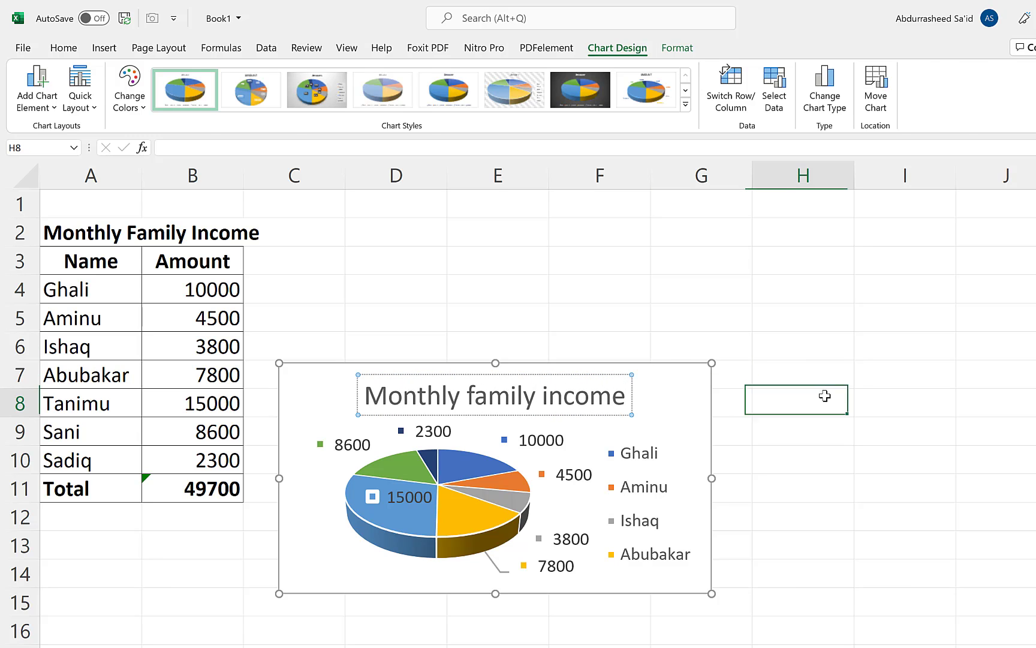
Step: Shift the chart slightly to the right on the sheet and centre its title above the pie
left_click(625, 408)
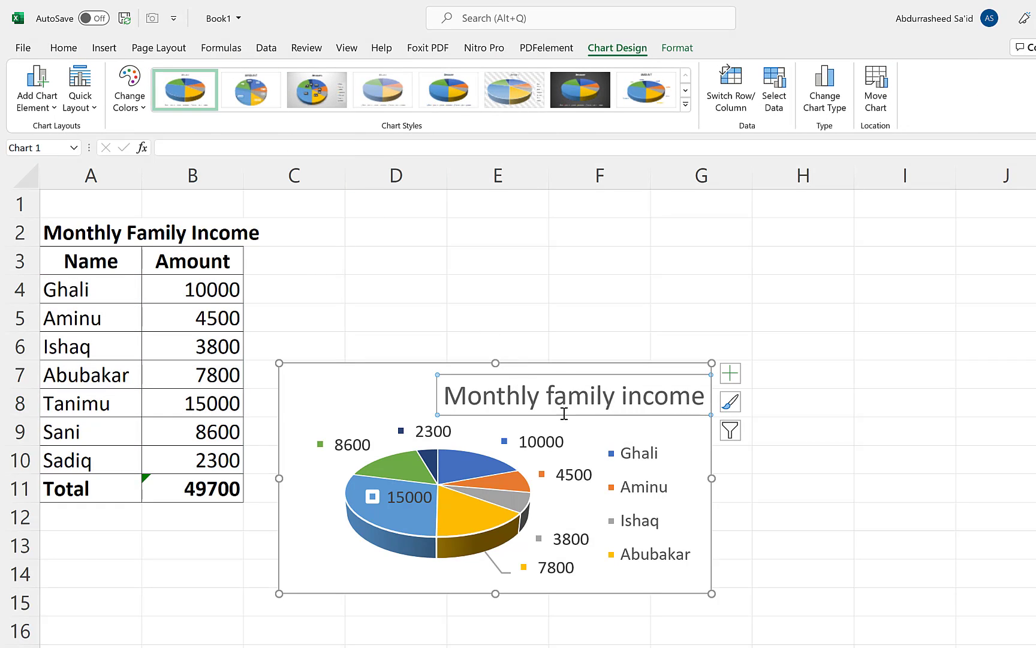
left_click_drag(589, 420, 620, 423)
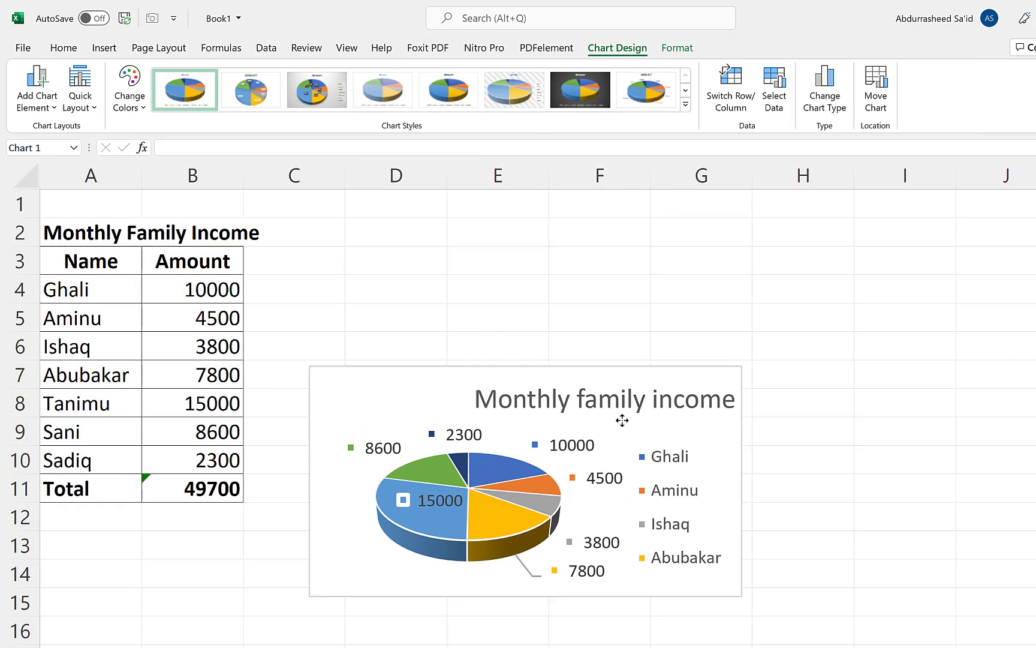
left_click_drag(578, 380, 486, 376)
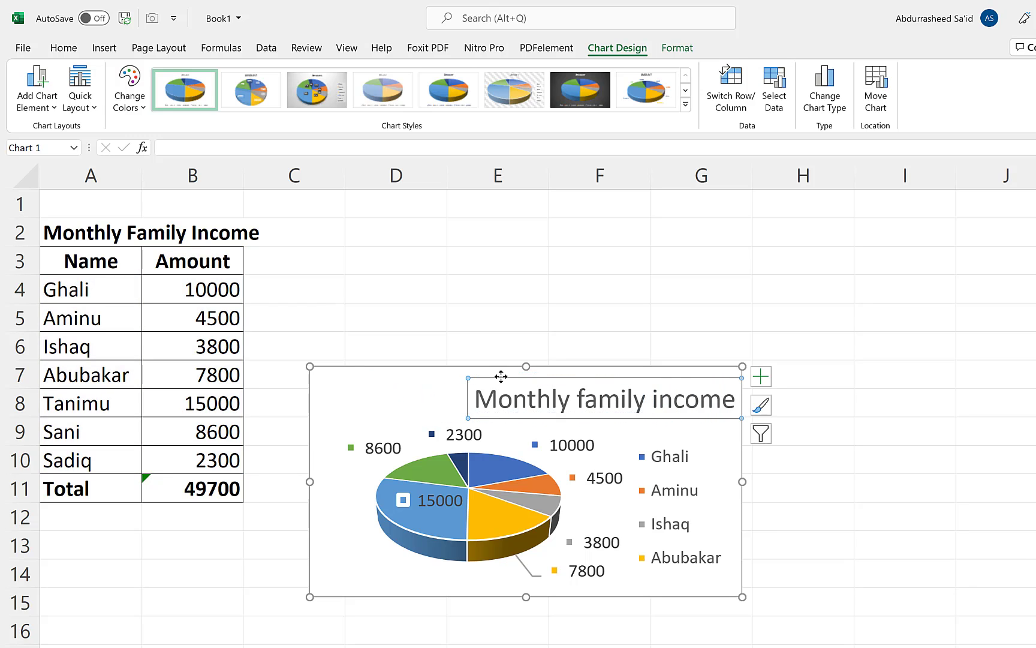
left_click_drag(579, 374, 599, 380)
left_click(606, 318)
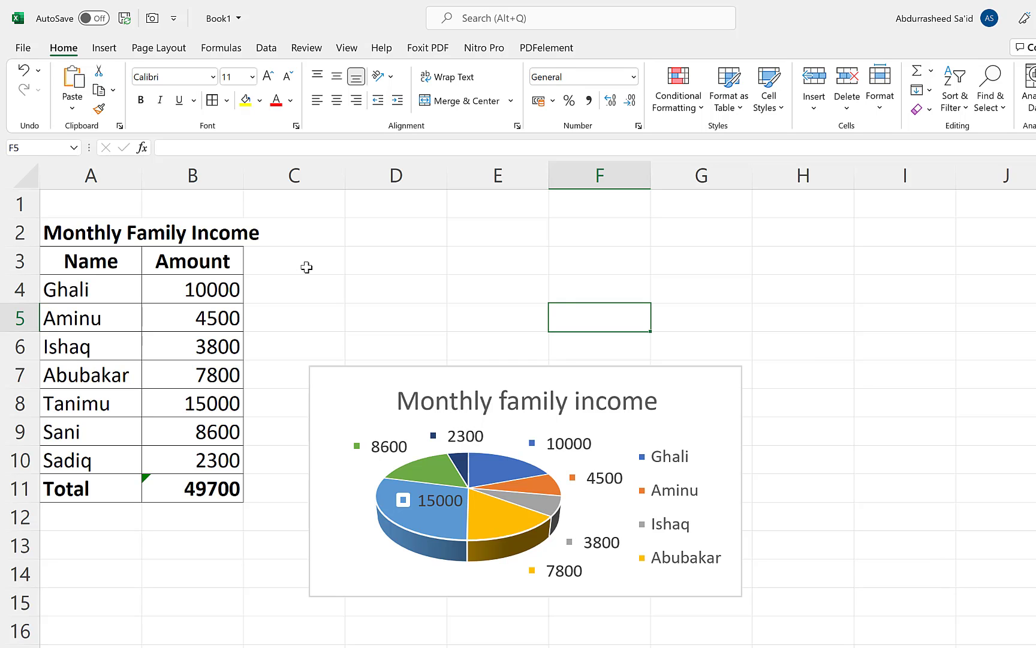
Step: Apply the quick layout with title, percentage labels and right-side legend, and recolour the chart with Colorful Palette 3
left_click(357, 383)
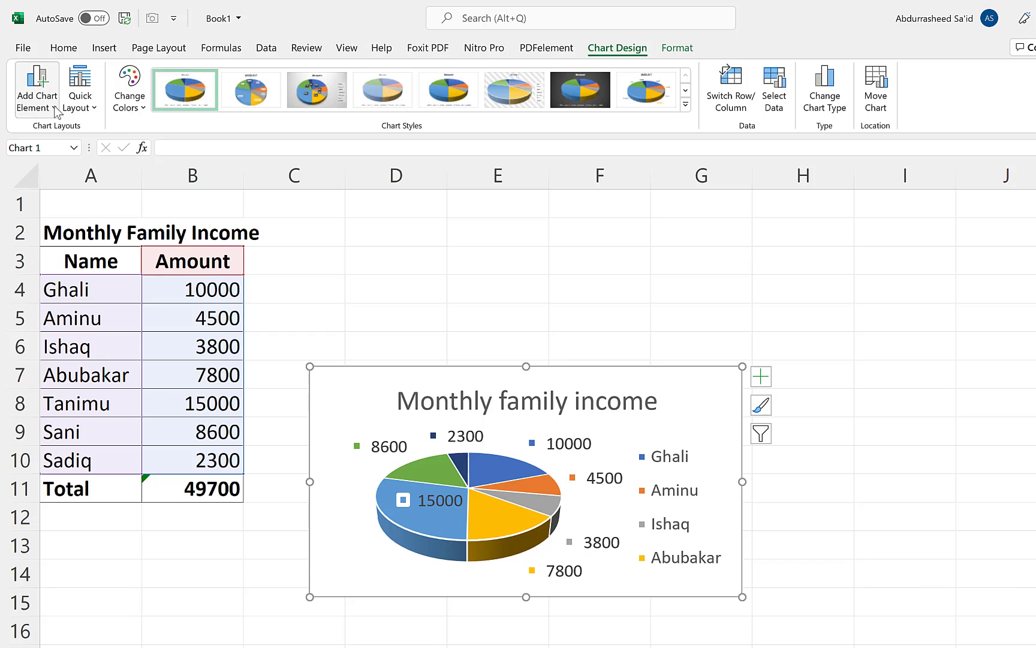
left_click(93, 109)
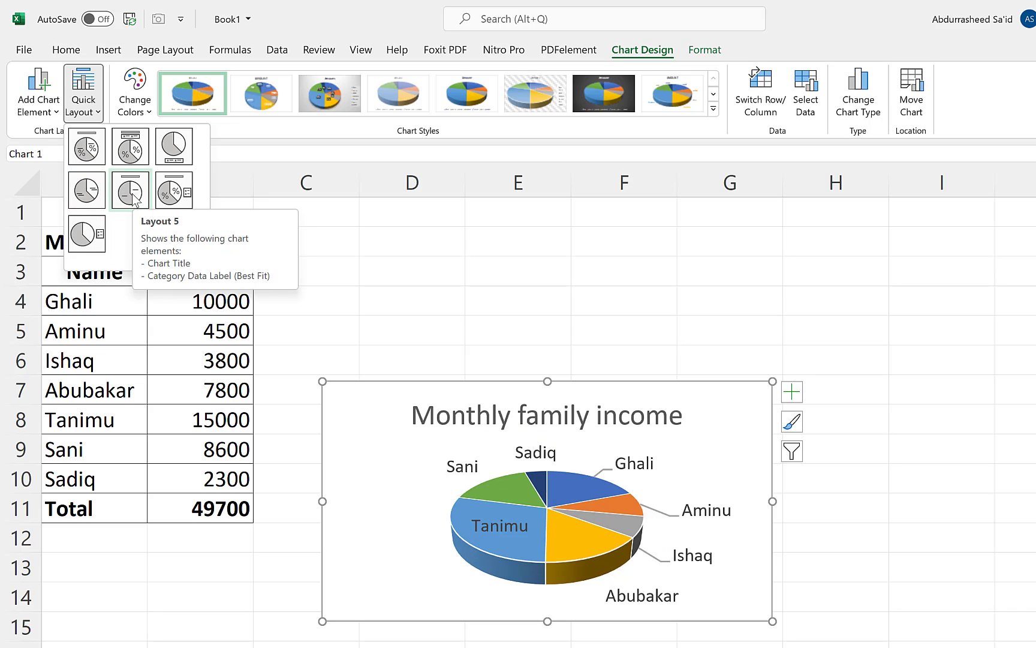
left_click(173, 193)
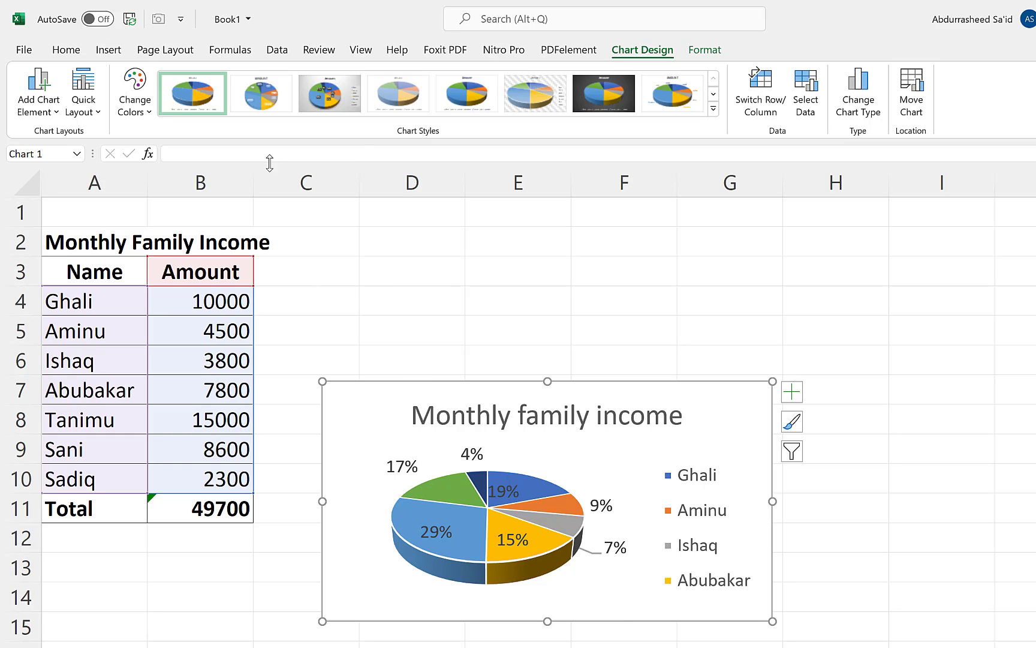
left_click(145, 113)
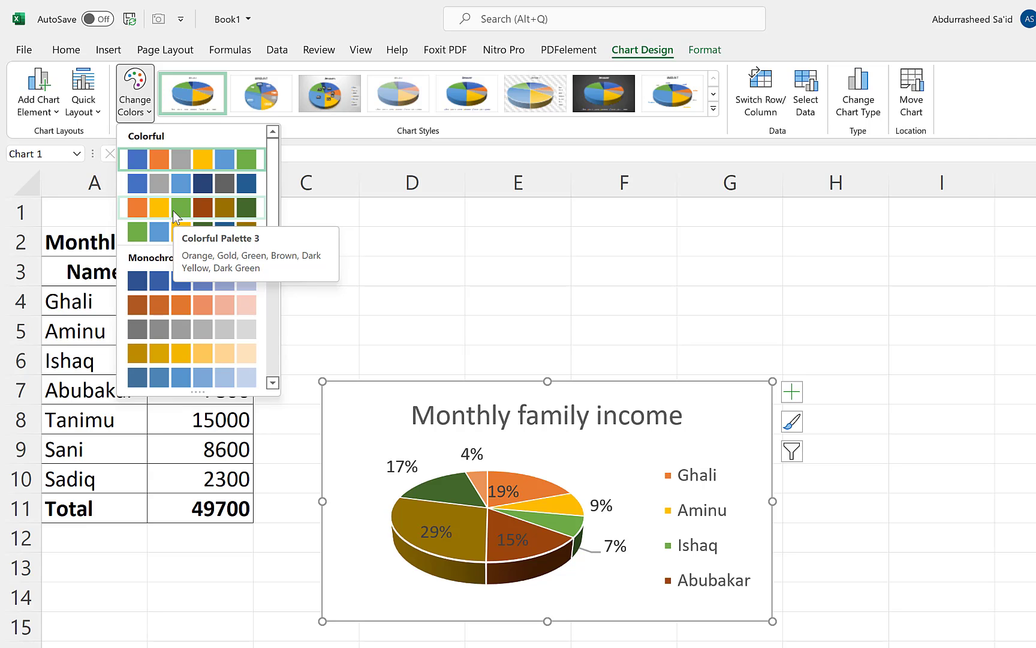
left_click(173, 210)
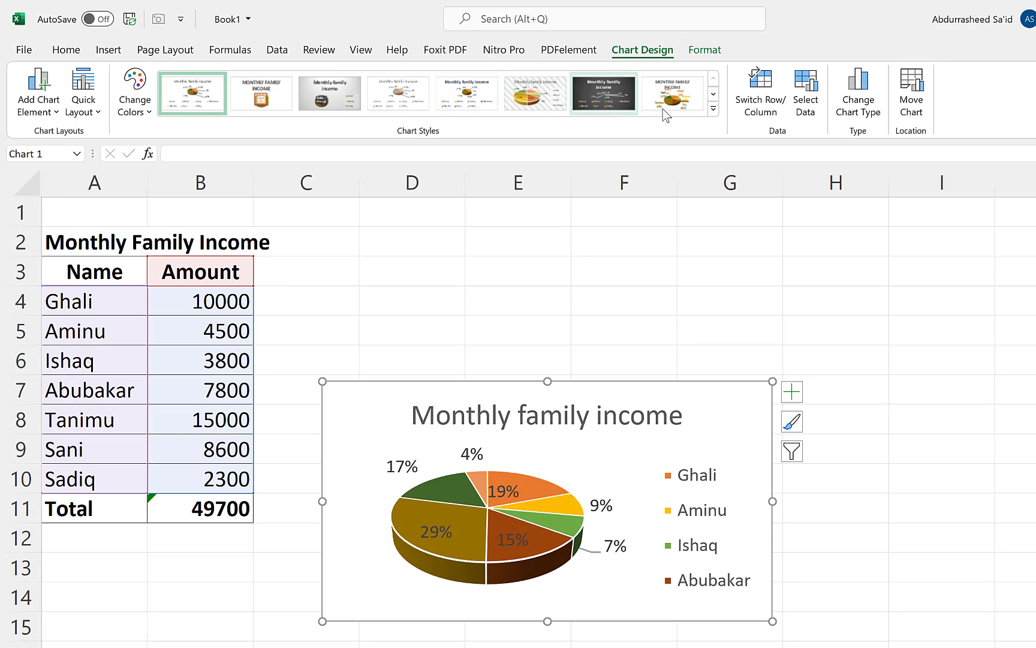
Step: Apply the light chart style with the diagonally hatched background to the pie chart
left_click(713, 109)
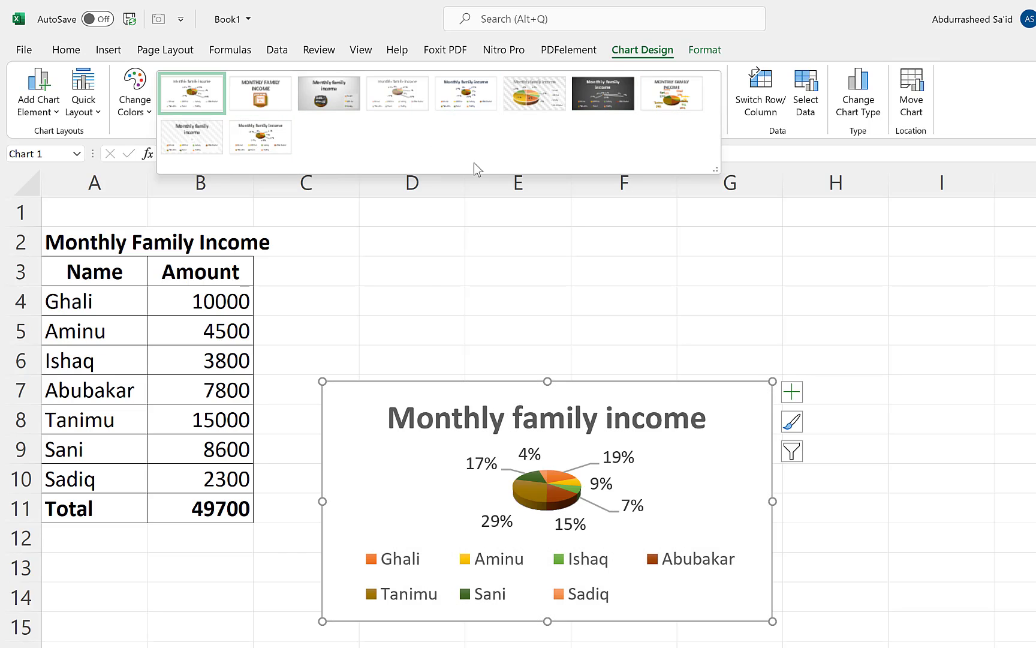
left_click(527, 105)
left_click(495, 262)
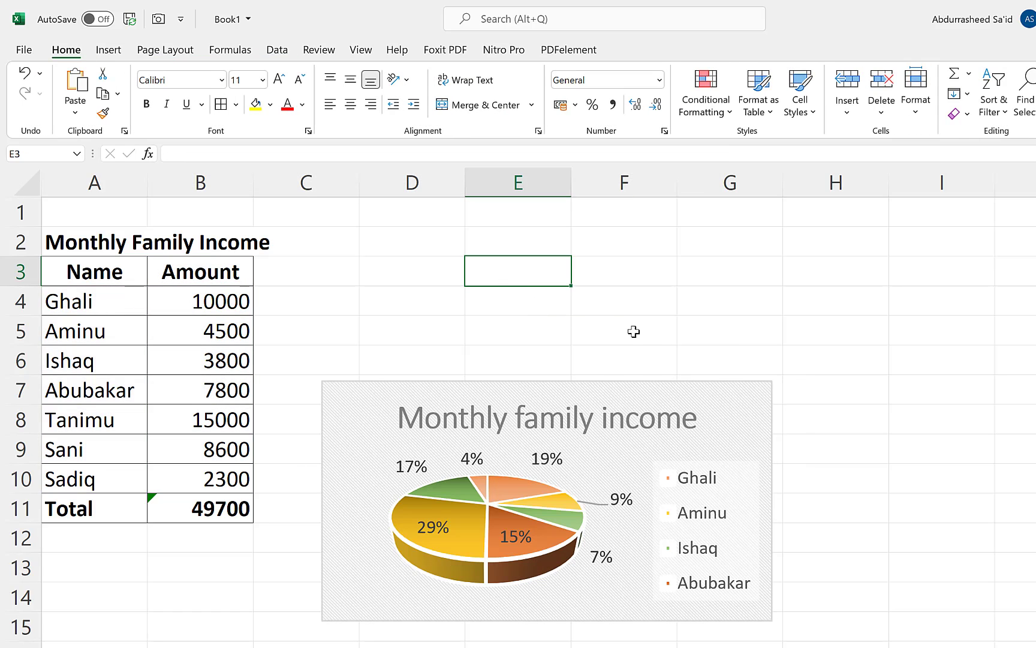
left_click(716, 328)
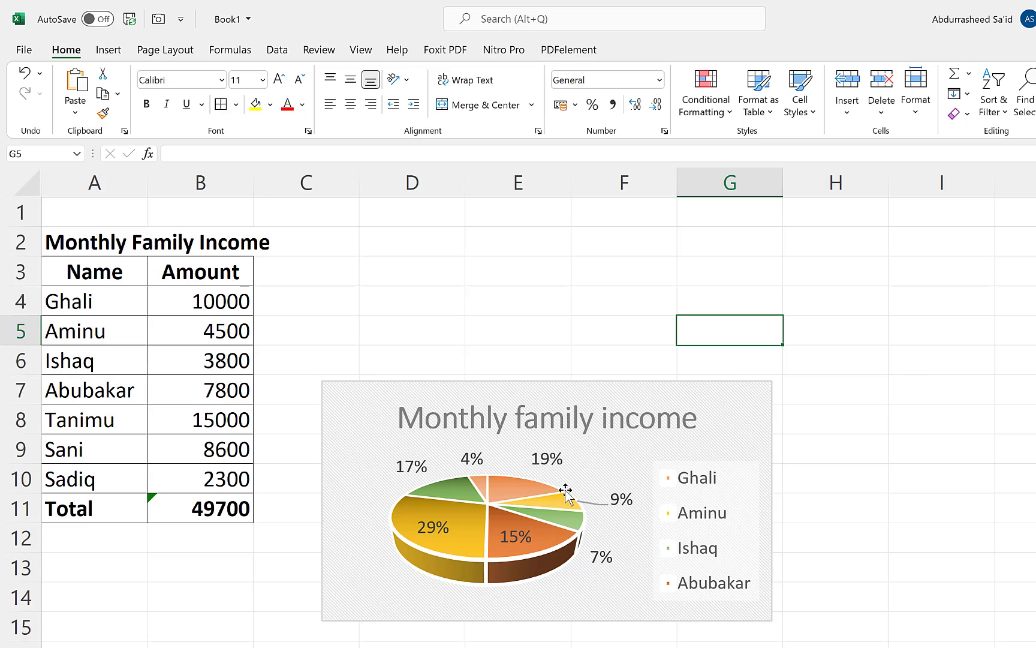
Step: Change the chart's type from 3-D Pie to Pie of Pie
left_click(348, 412)
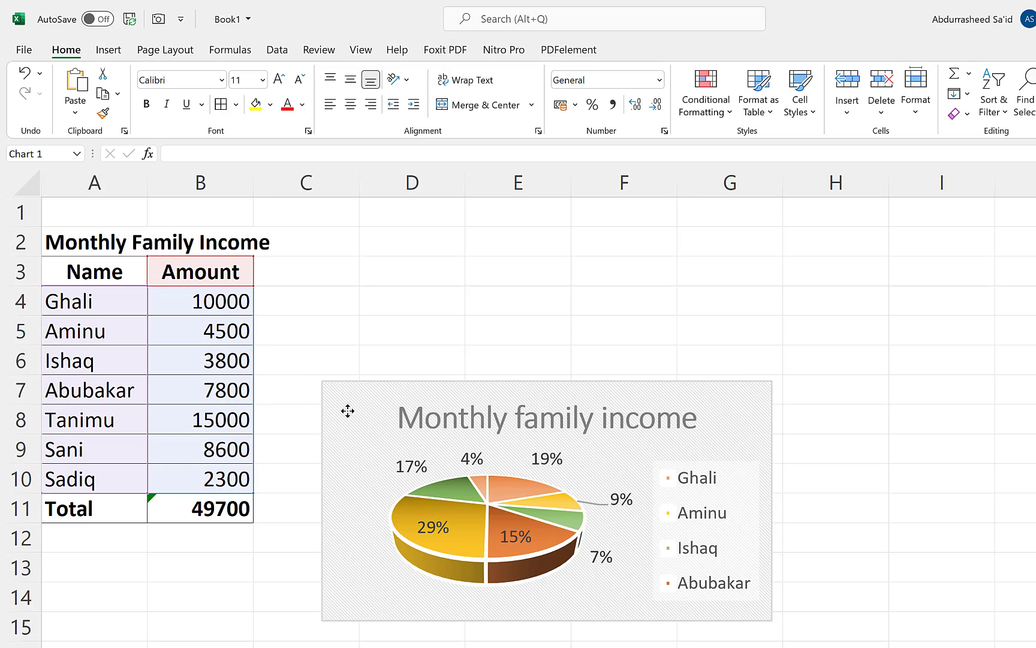
double_click(351, 412)
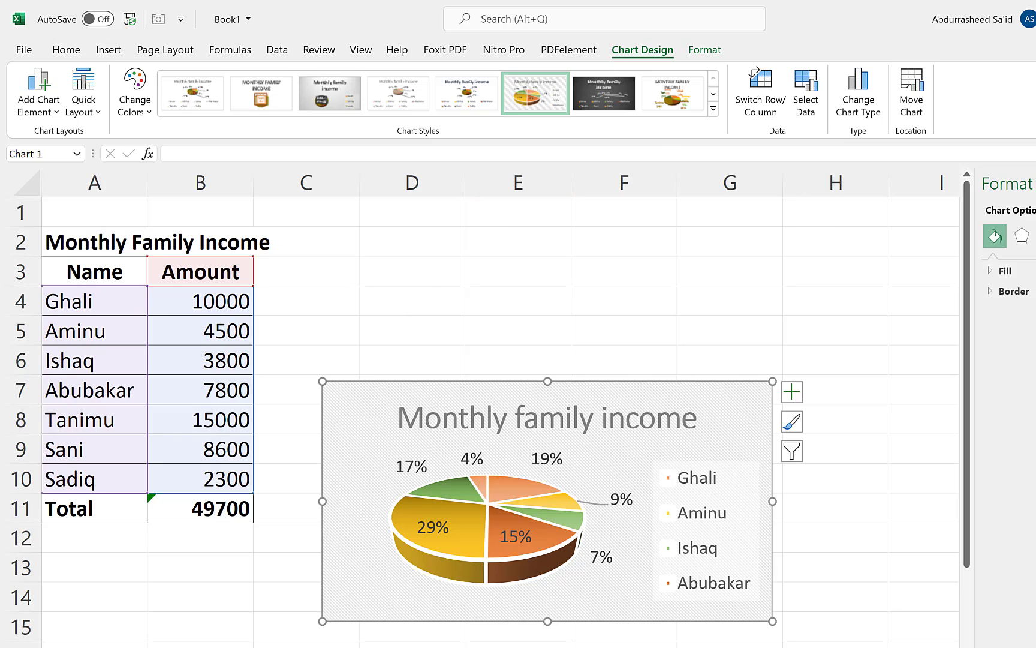
left_click(1033, 183)
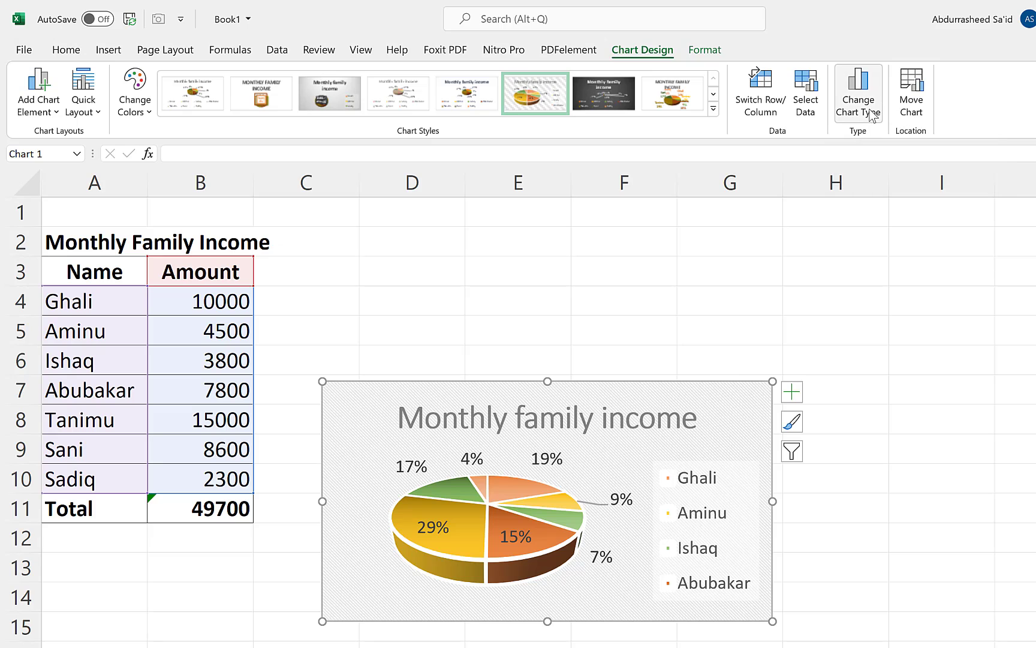
left_click(859, 93)
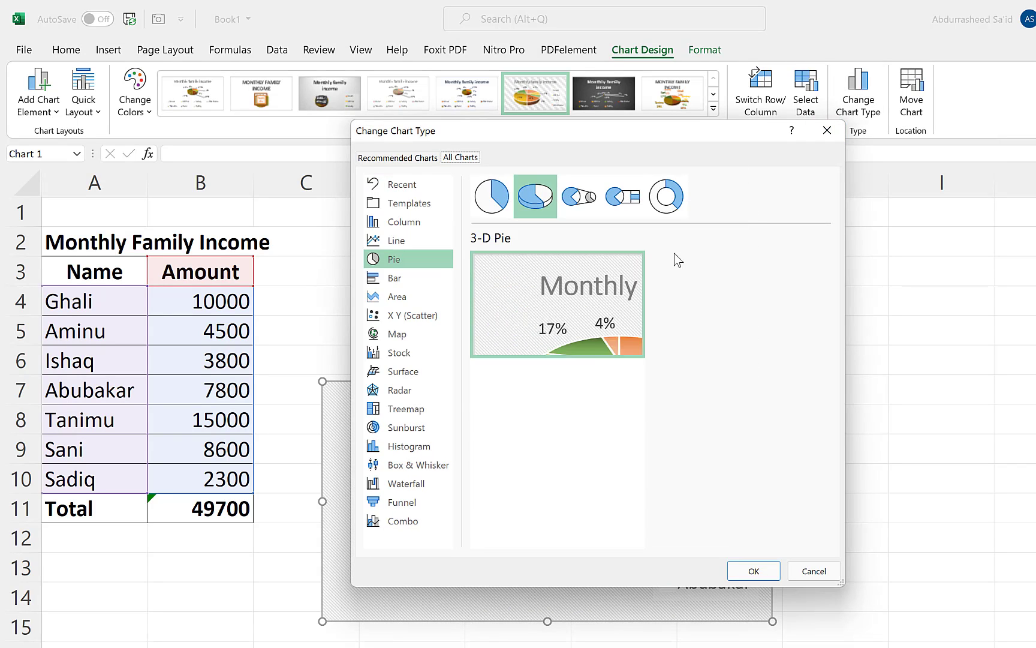
left_click(588, 206)
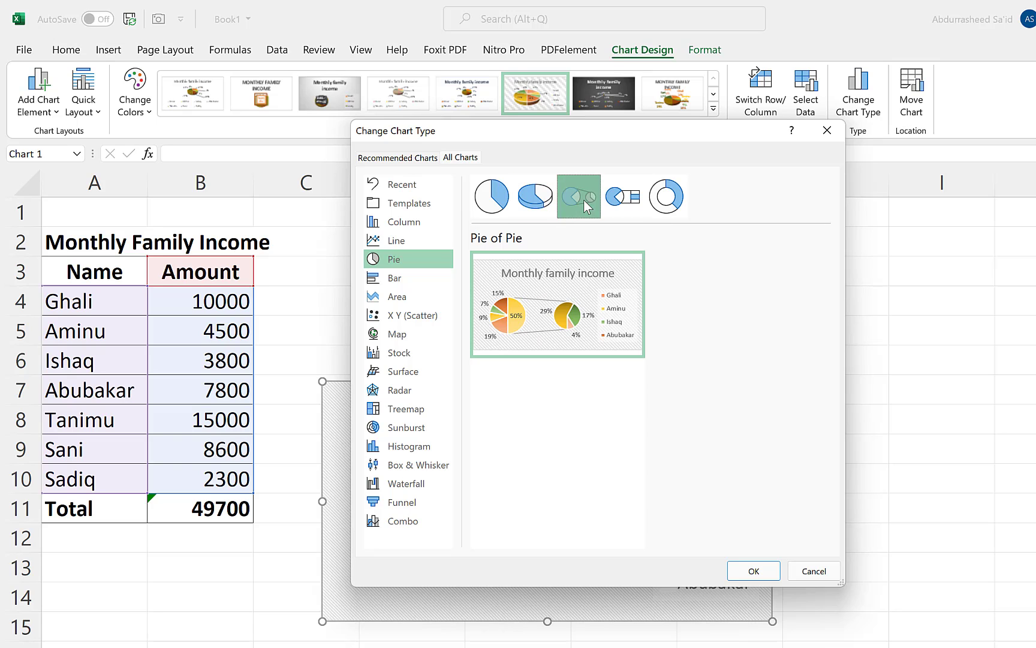
mouse_move(555, 310)
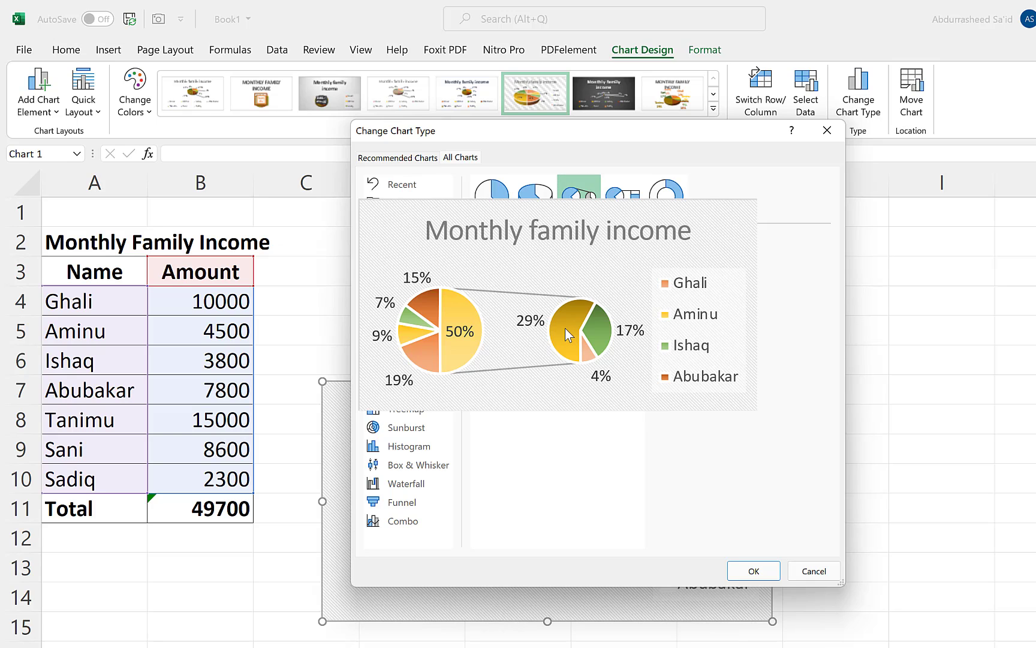
left_click(753, 572)
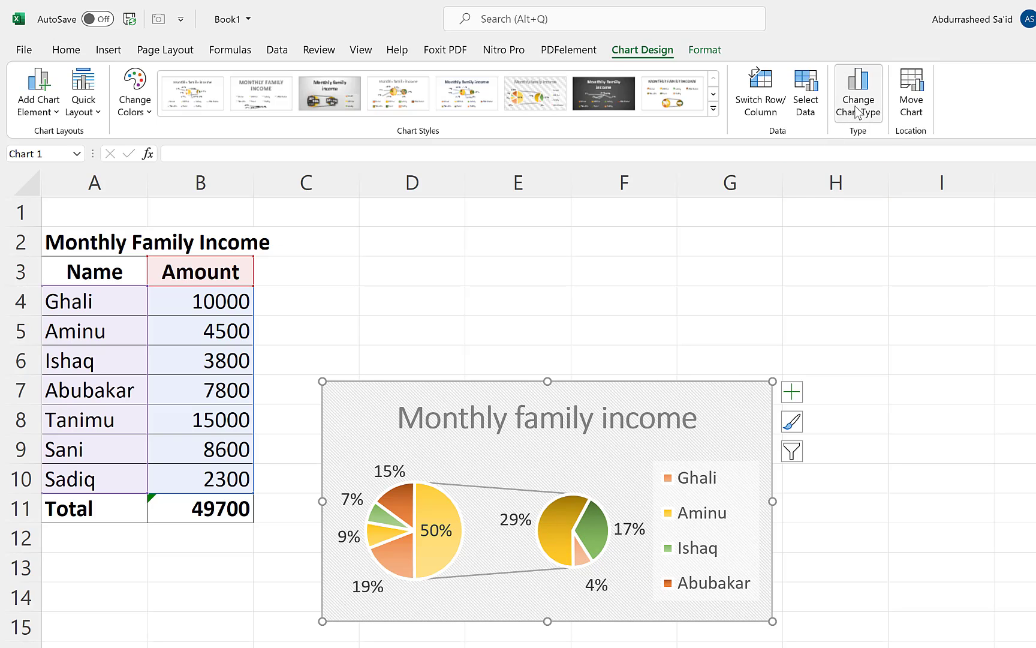
Step: Move the pie-of-pie chart to a new sheet named Chart2
left_click(921, 116)
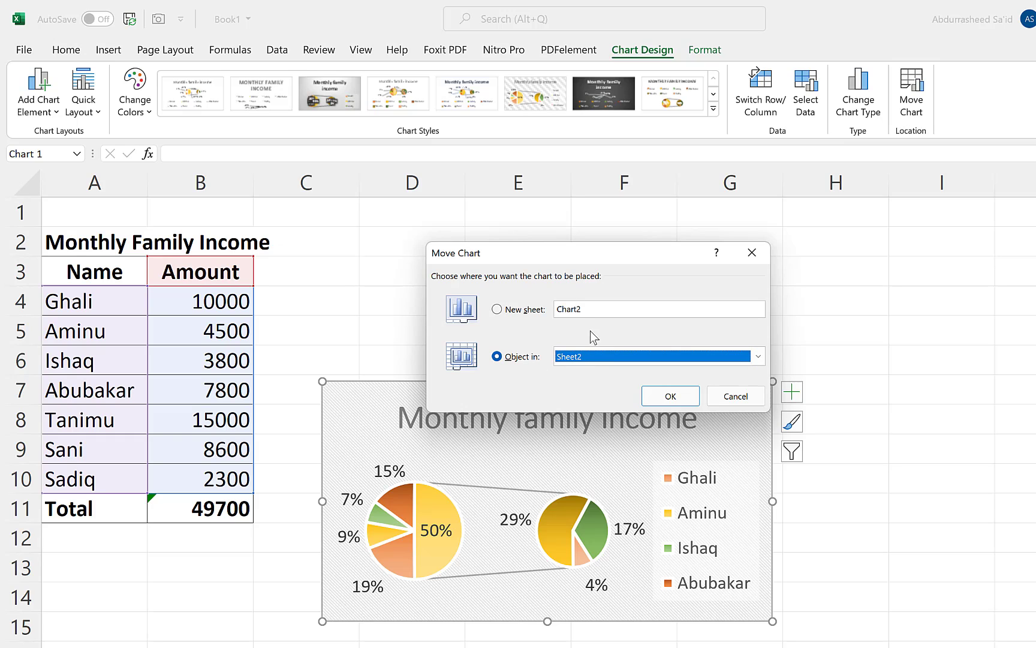
left_click(497, 308)
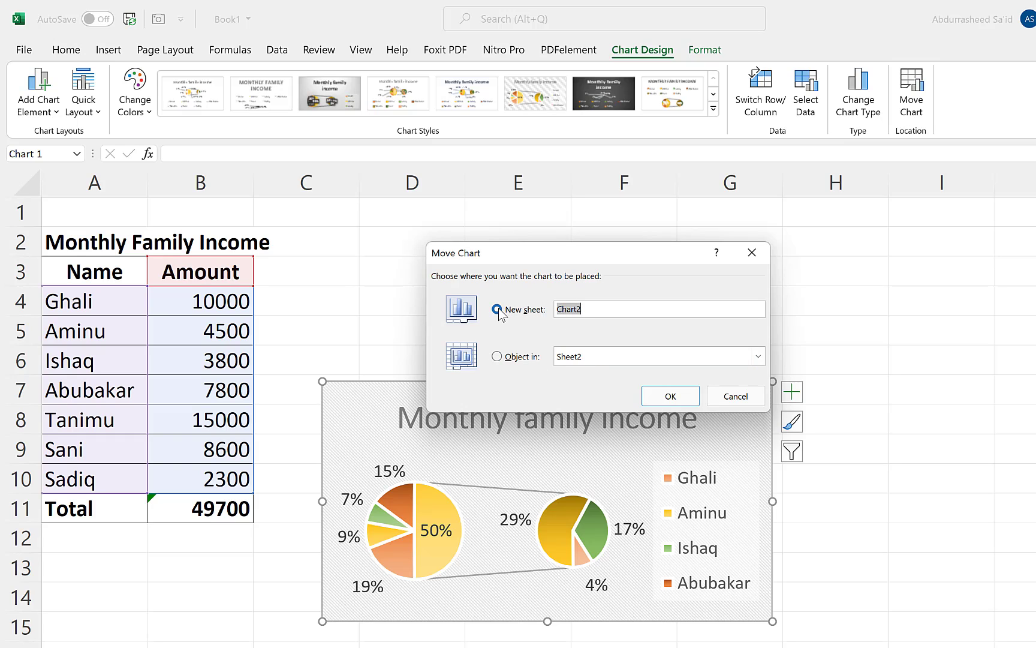
left_click(670, 397)
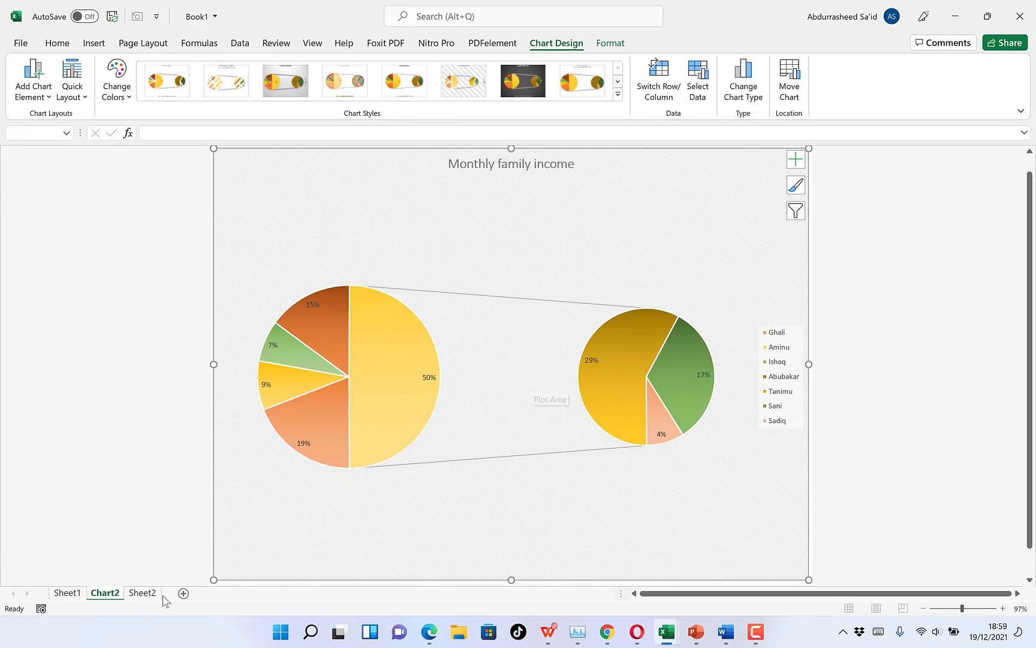
Step: Apply the Intense Effect - Orange, Accent 2 shape style to the pie-of-pie chart on Sheet2
left_click(142, 594)
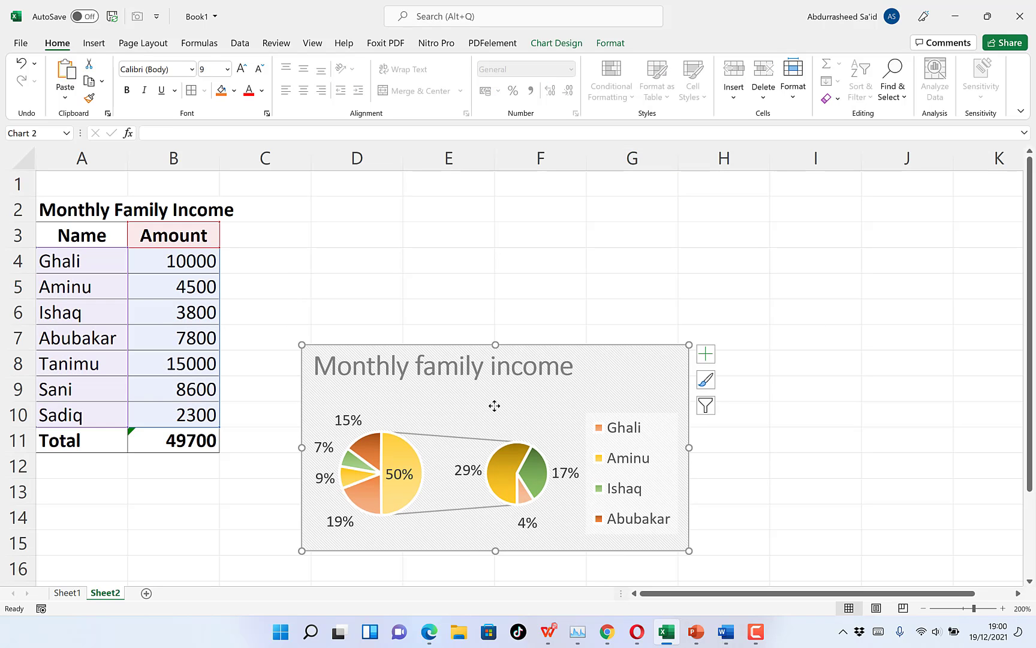
double_click(494, 406)
left_click(575, 46)
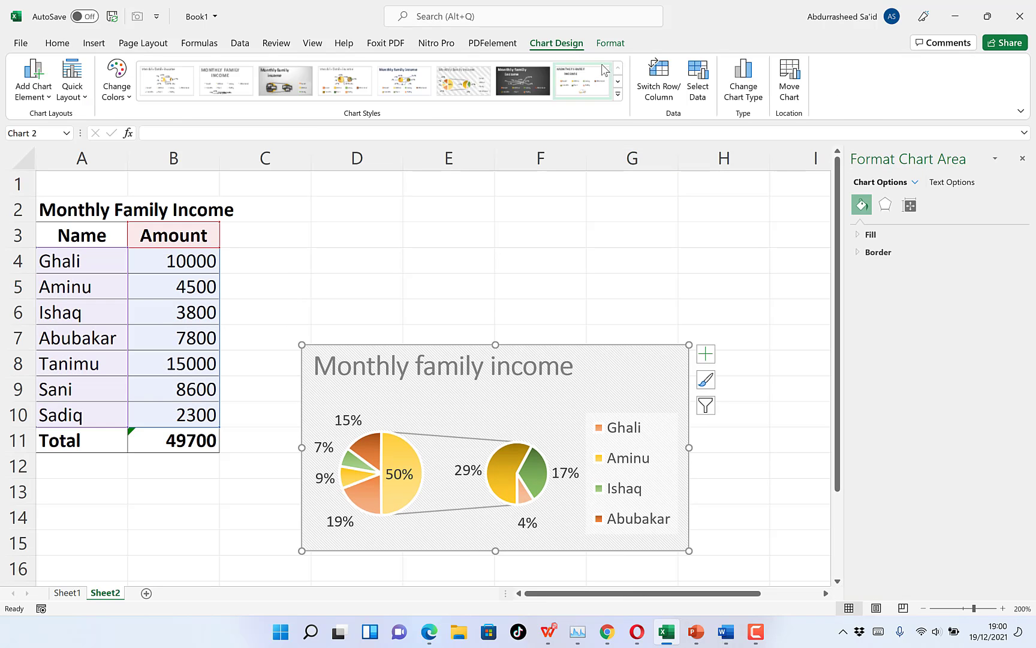
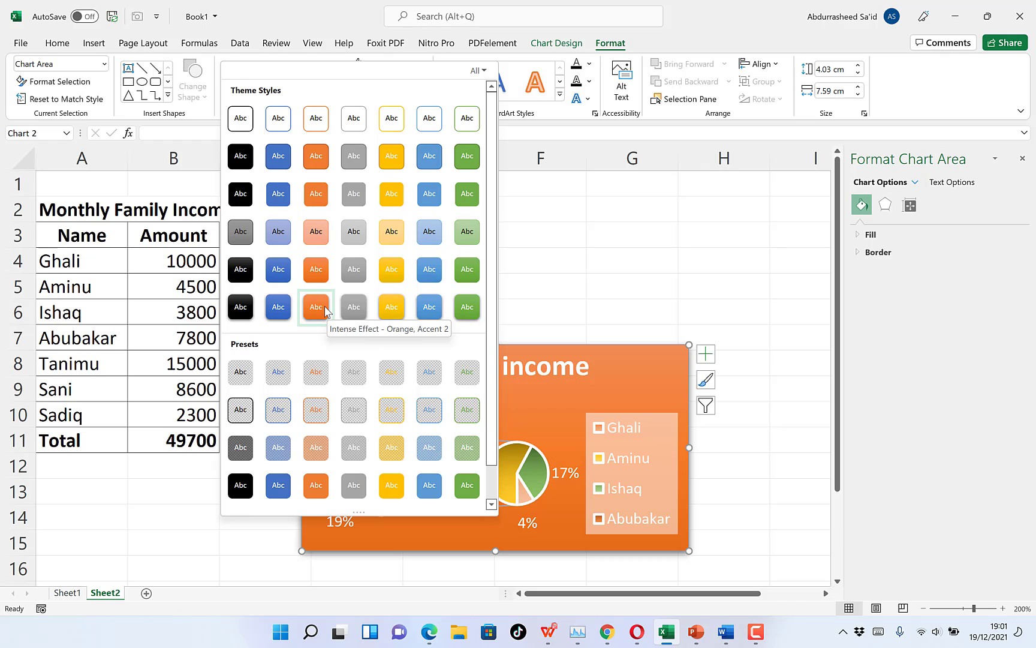
left_click(324, 308)
left_click(439, 267)
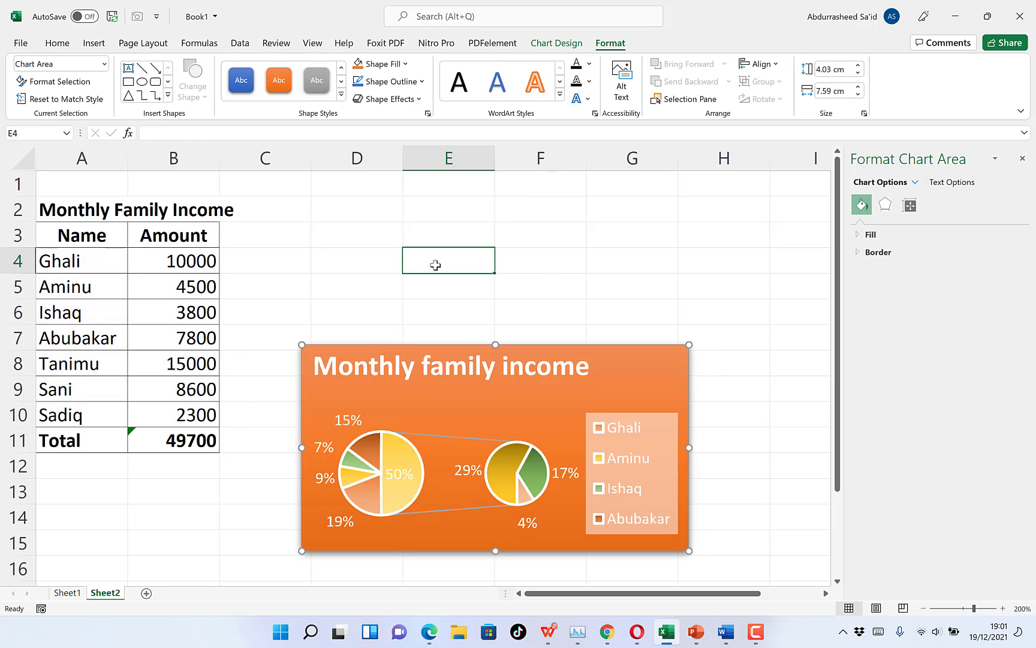
left_click(372, 294)
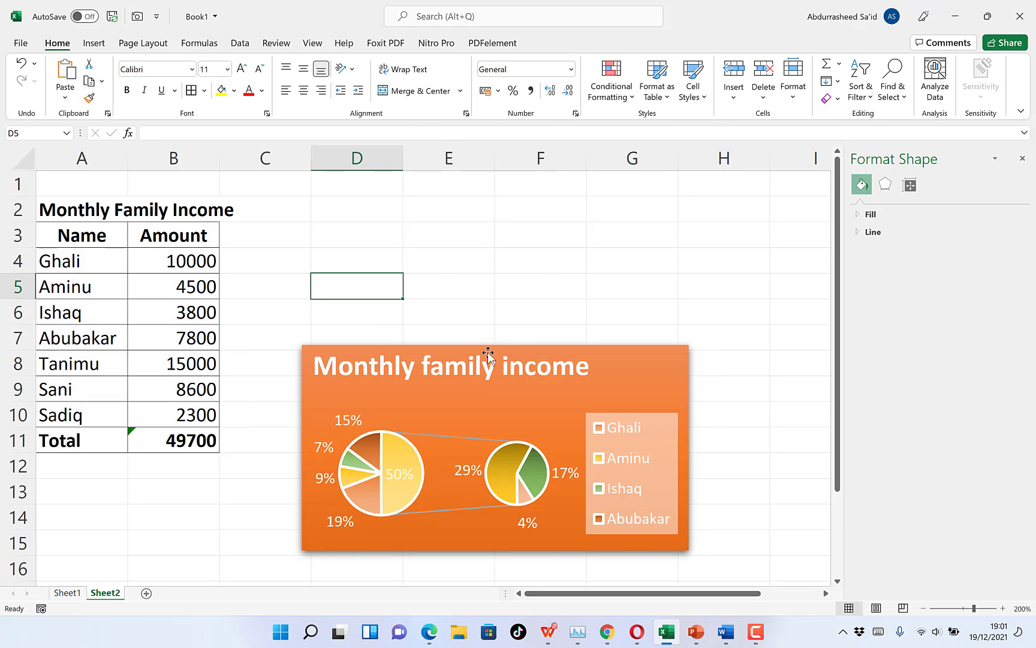
left_click(589, 283)
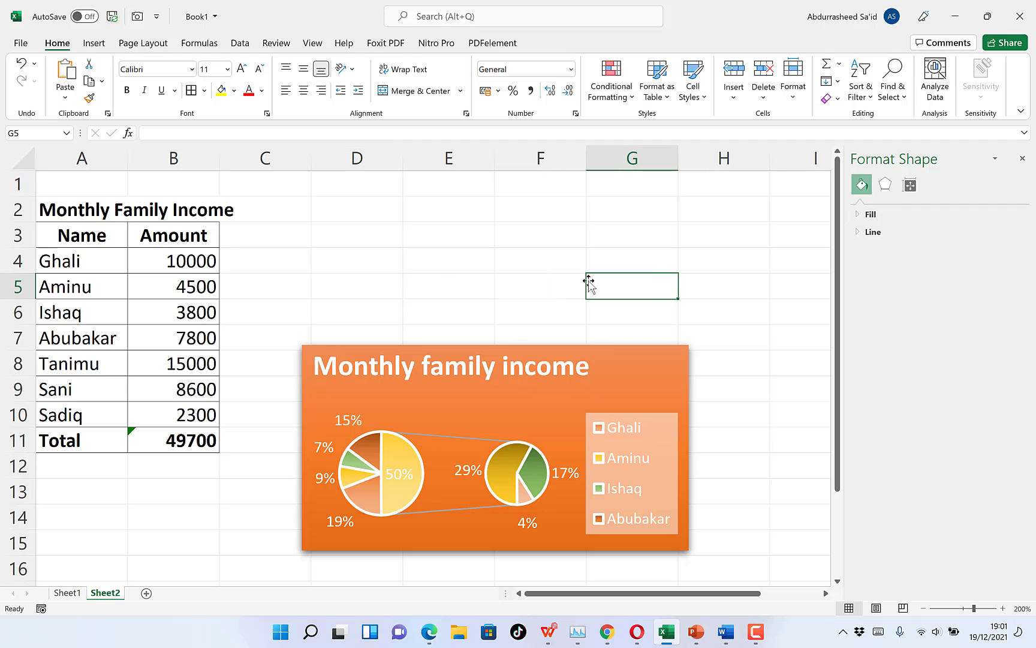
Step: Fill the chart area with the standard light blue colour
left_click(655, 395)
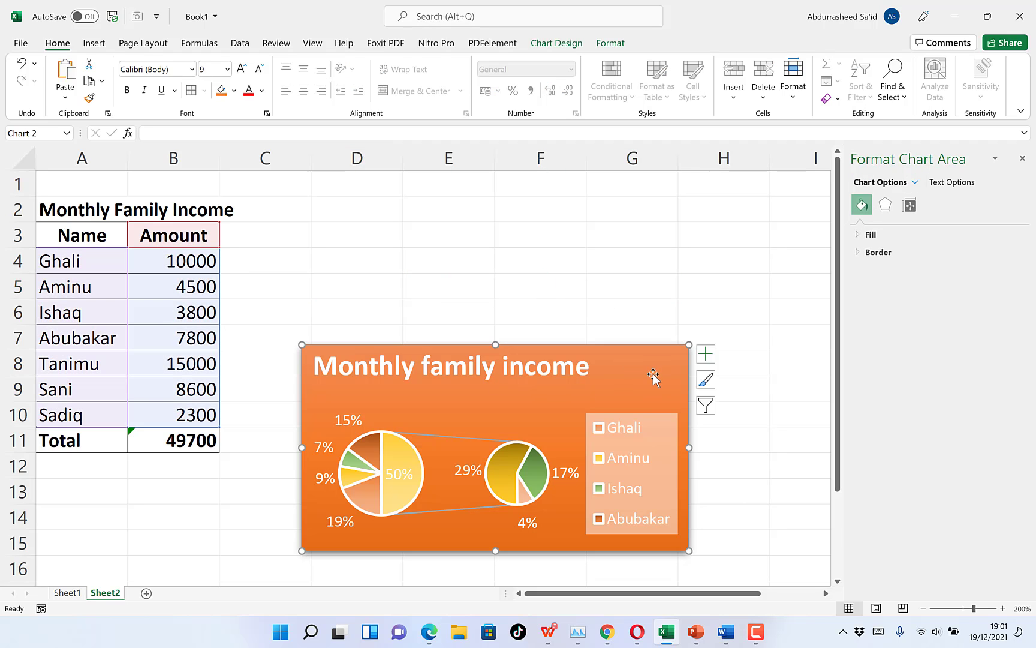
left_click(610, 43)
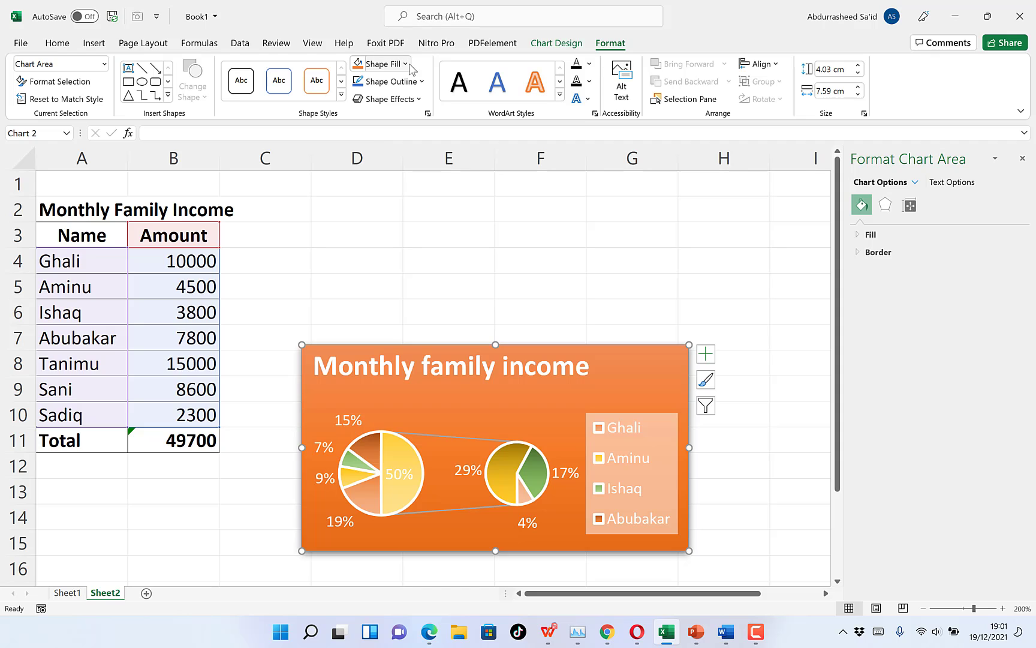
left_click(405, 64)
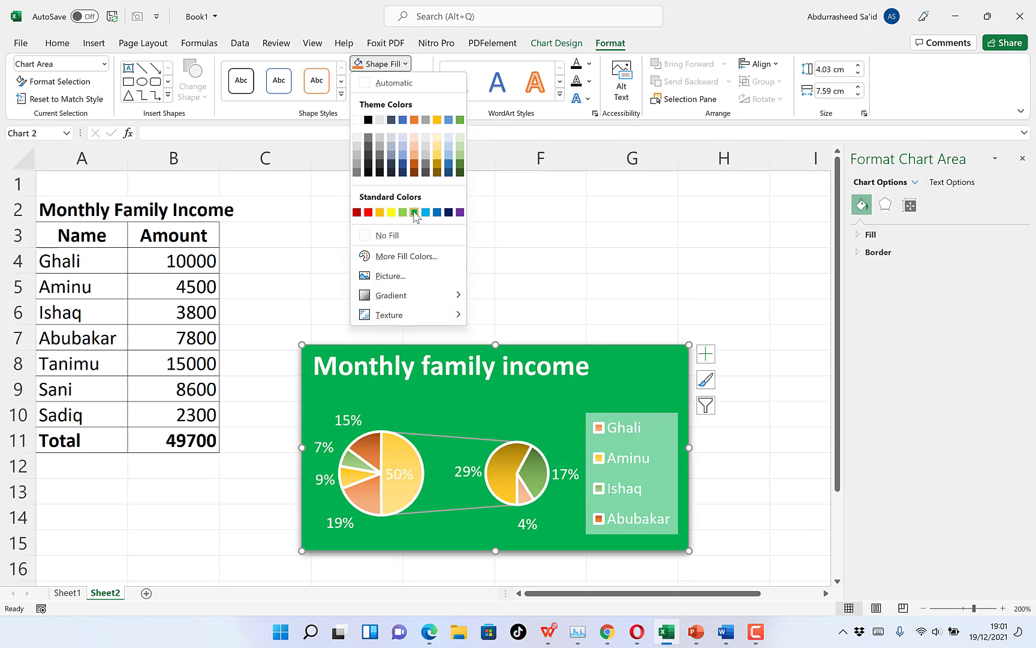
left_click(425, 211)
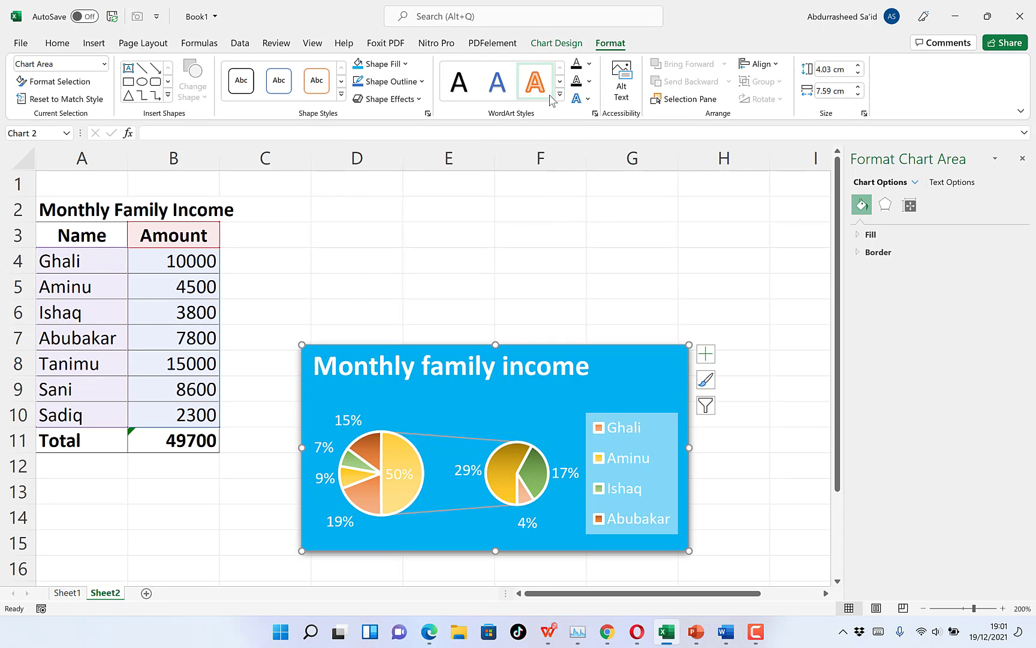
Step: Set the chart area's outline to a 4½ pt weight and the standard red colour
left_click(422, 81)
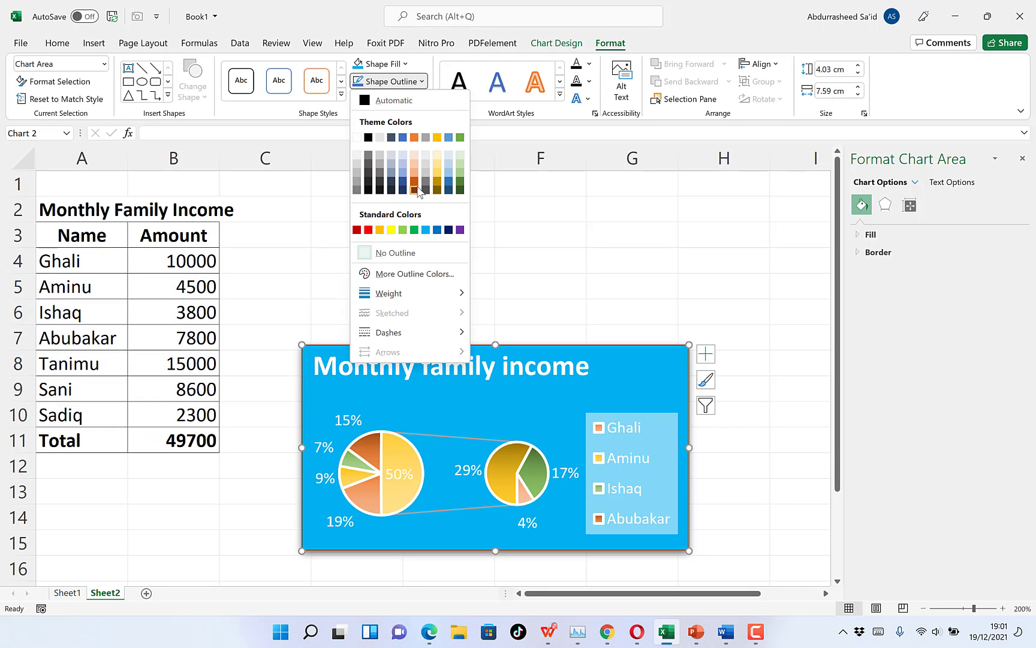
mouse_move(406, 298)
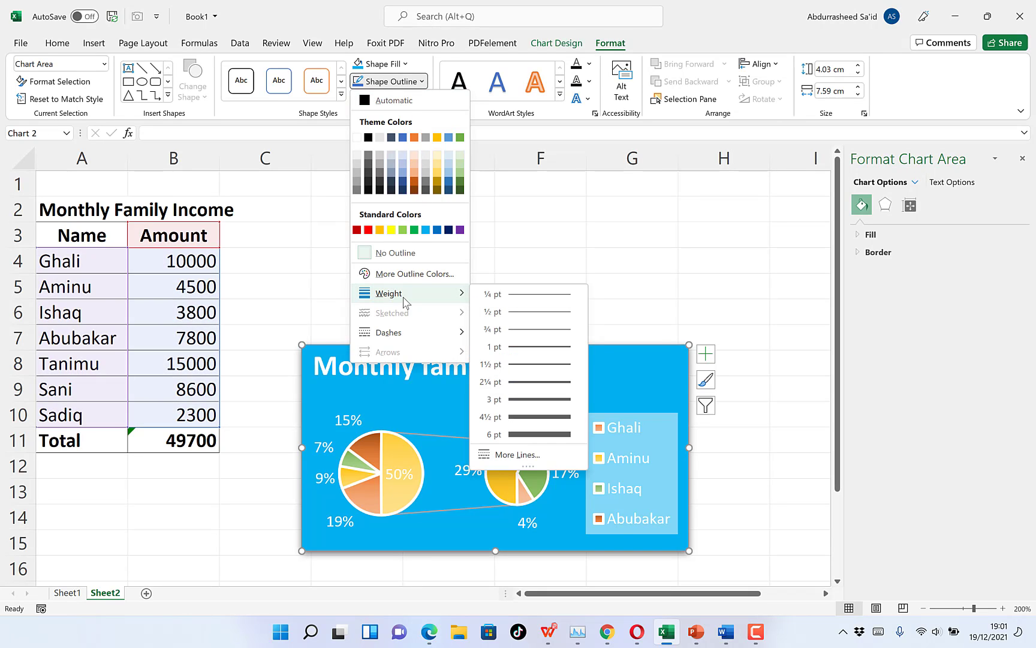
left_click(518, 418)
left_click(389, 81)
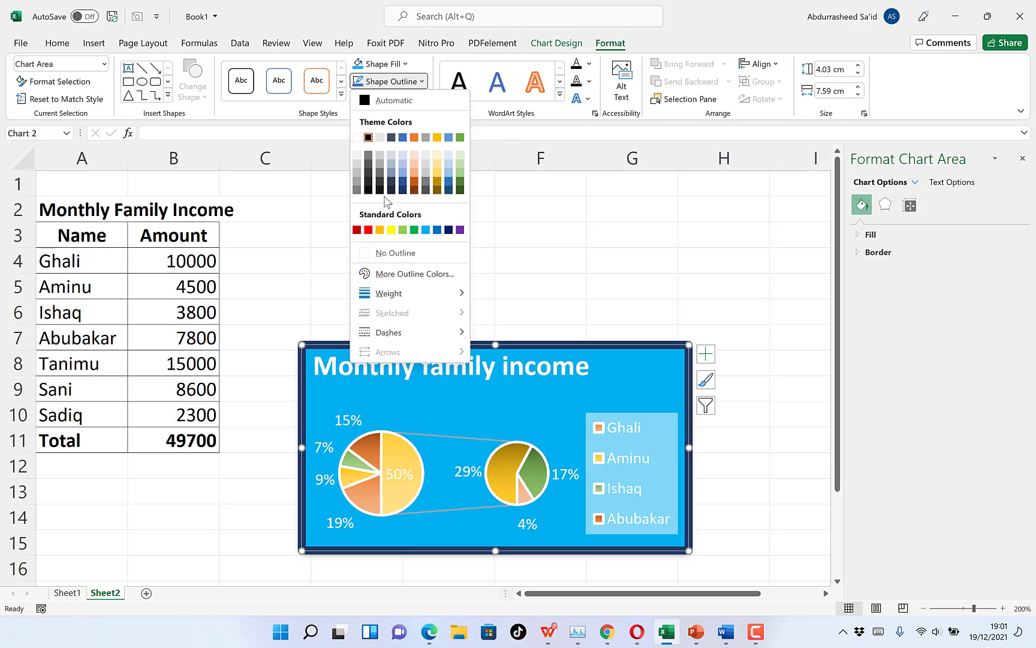
left_click(372, 235)
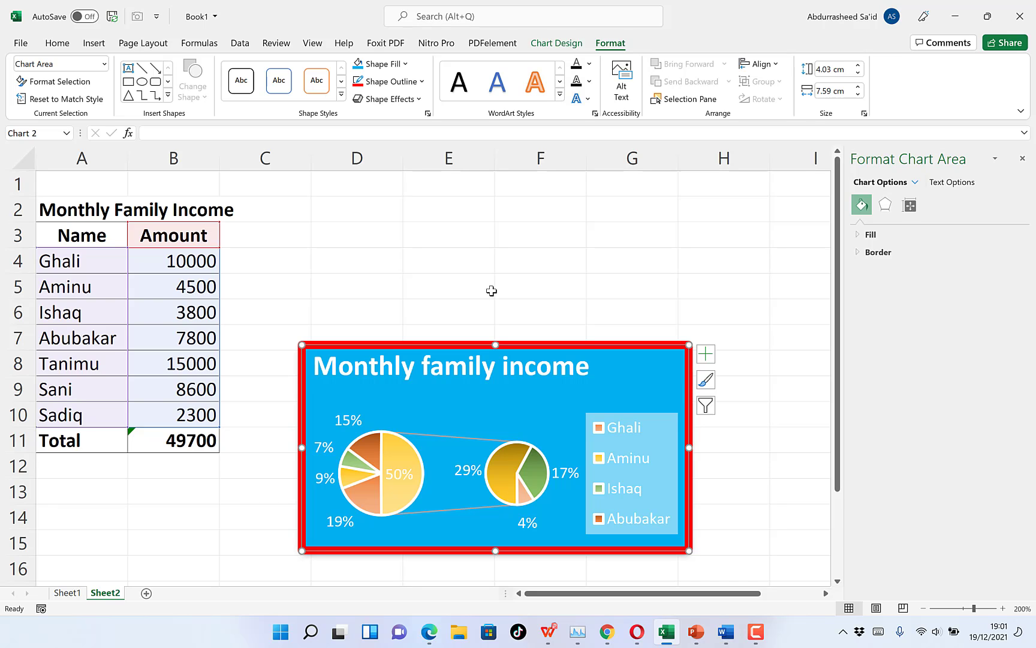
left_click(421, 101)
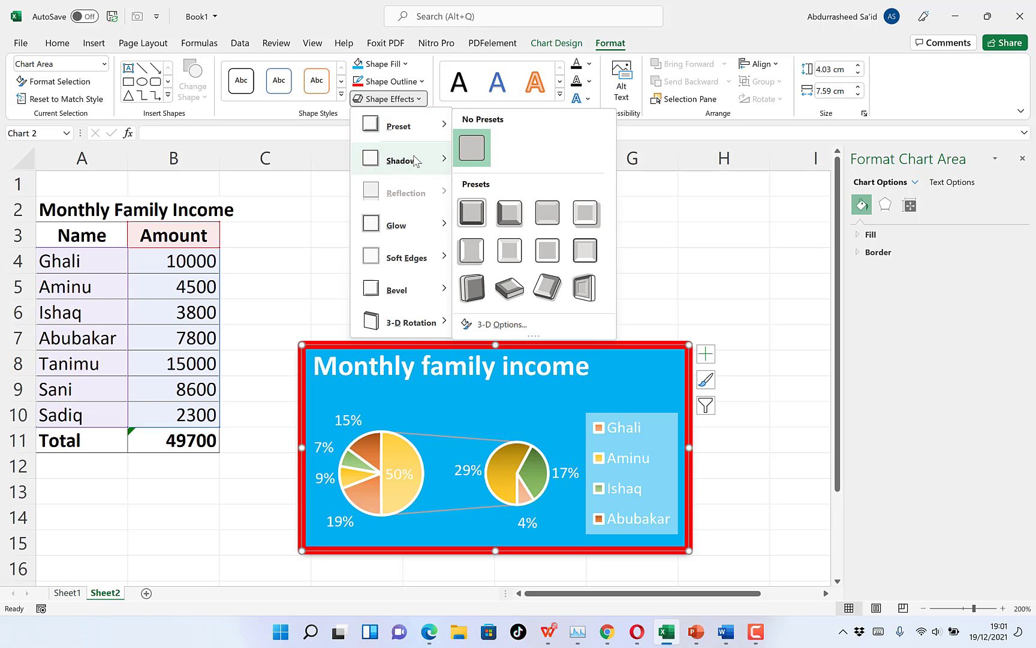
mouse_move(415, 164)
mouse_move(418, 231)
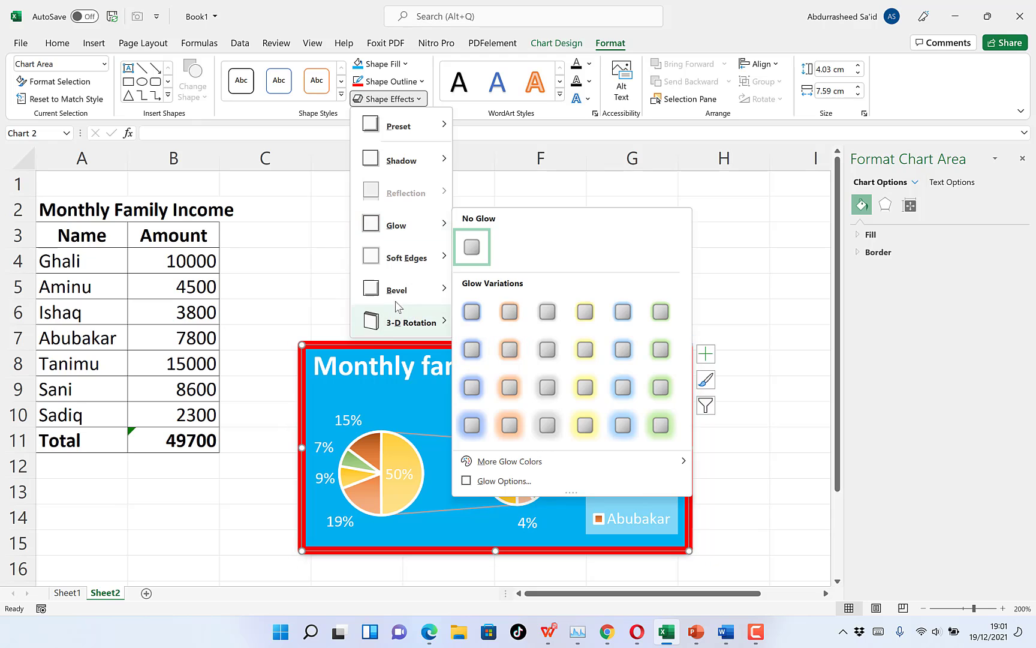
mouse_move(443, 323)
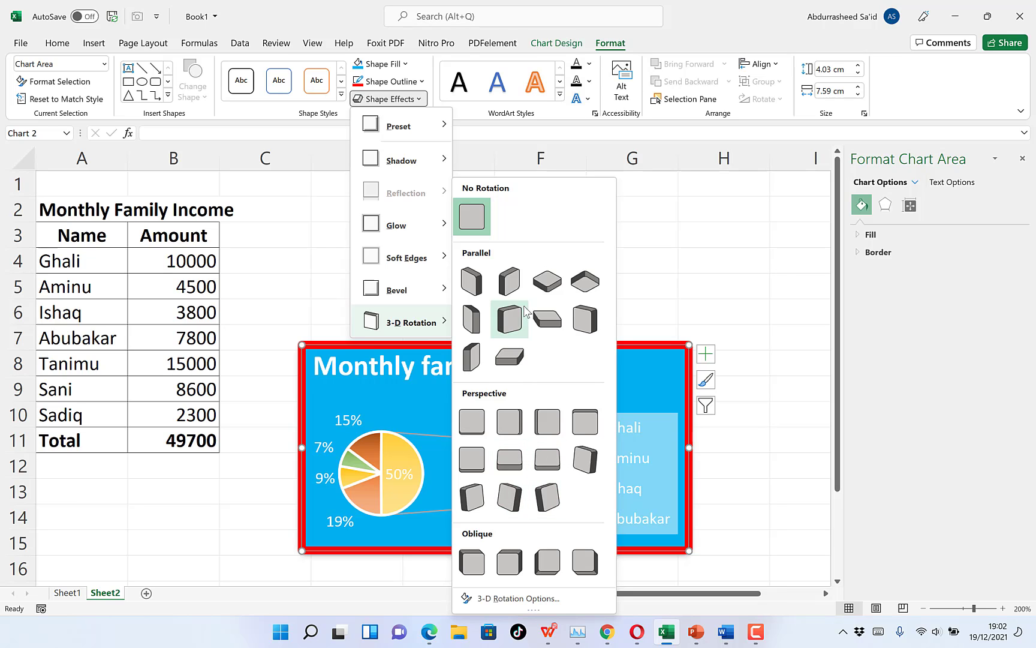
left_click(701, 255)
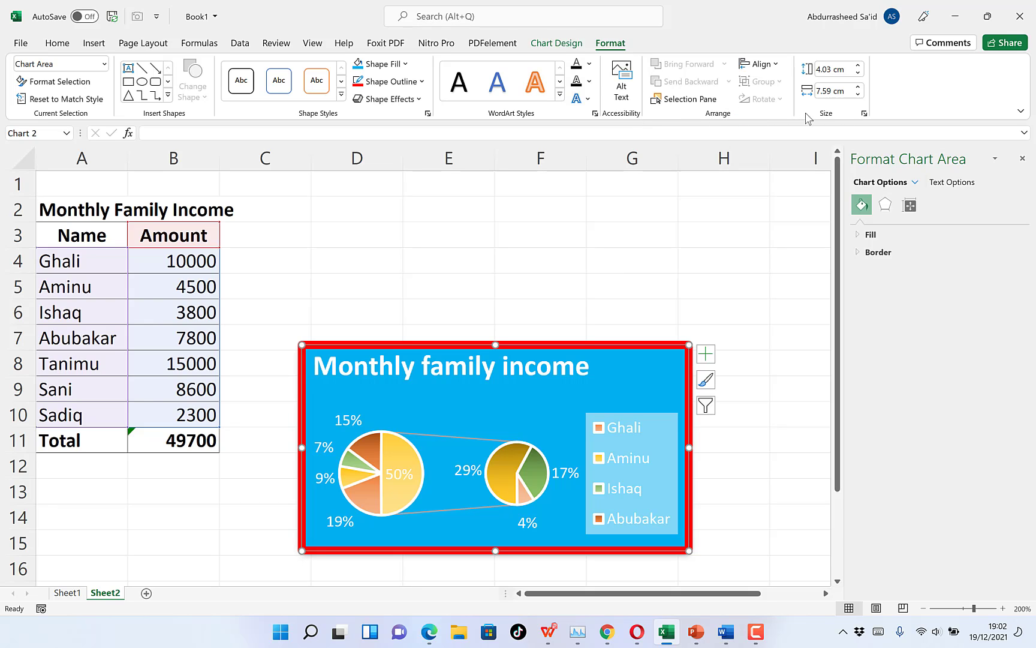
left_click(347, 282)
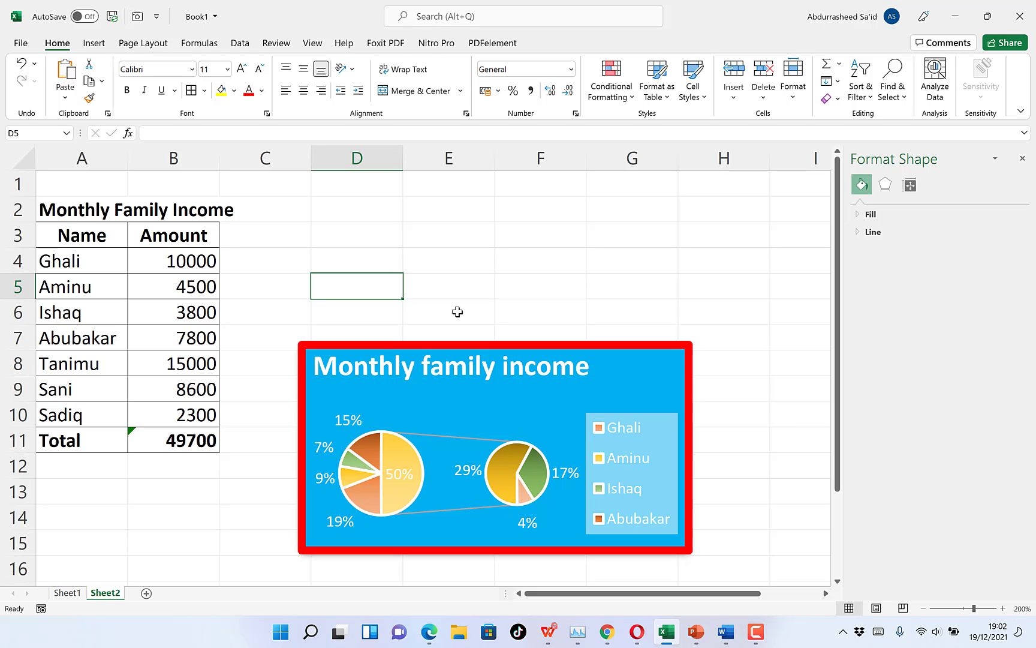
Step: Pull the slices of both pies apart so the whole data series is exploded
mouse_move(396, 448)
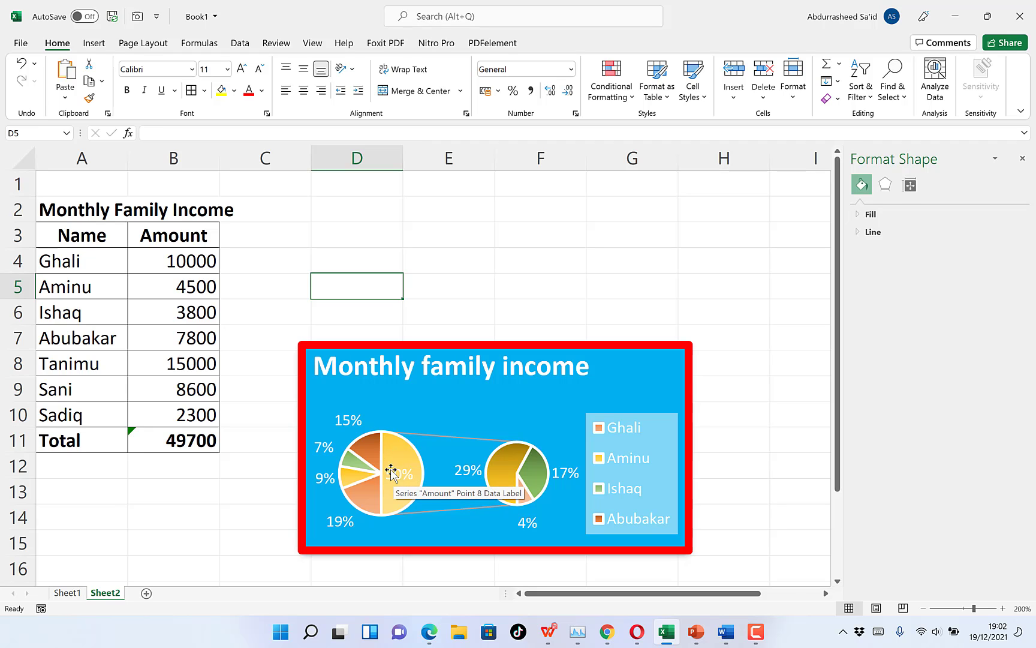
double_click(369, 448)
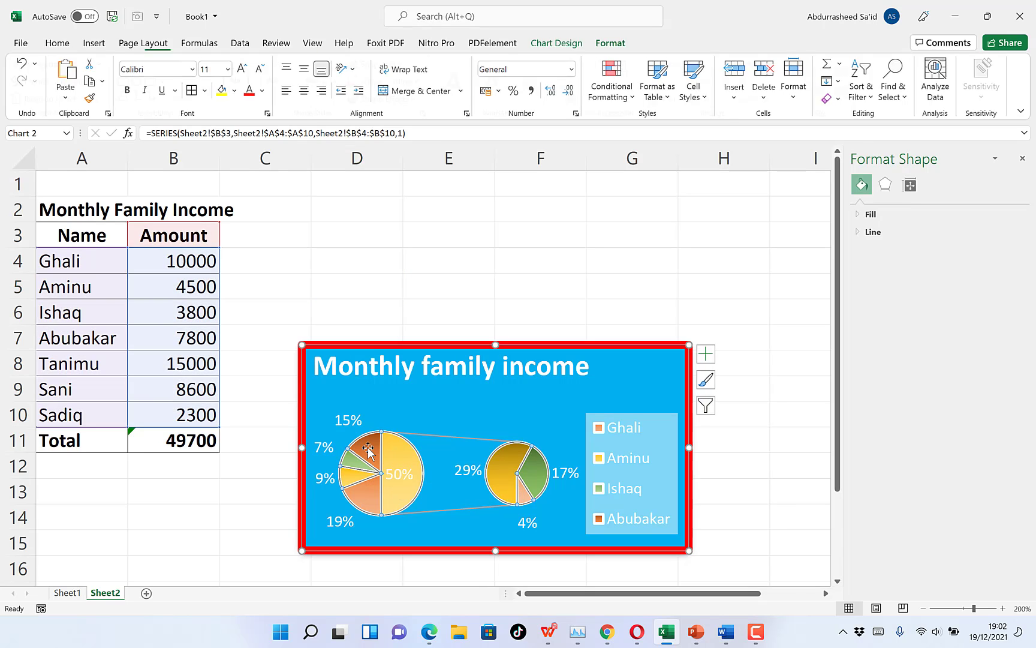
mouse_move(369, 449)
left_mouse_down()
mouse_move(372, 434)
mouse_move(384, 461)
left_mouse_up()
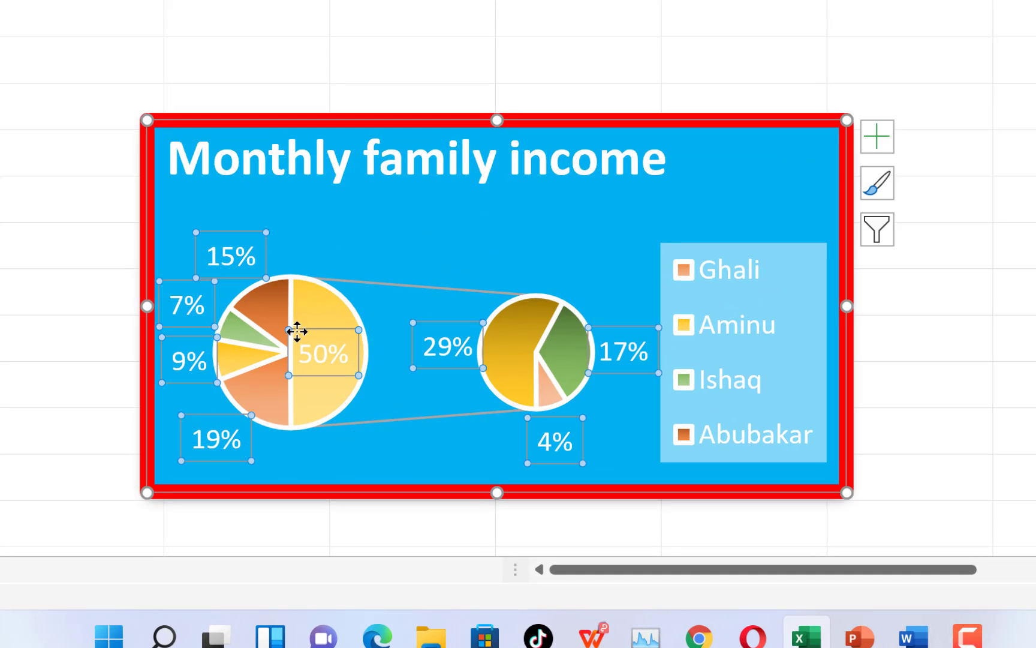
left_click(272, 307)
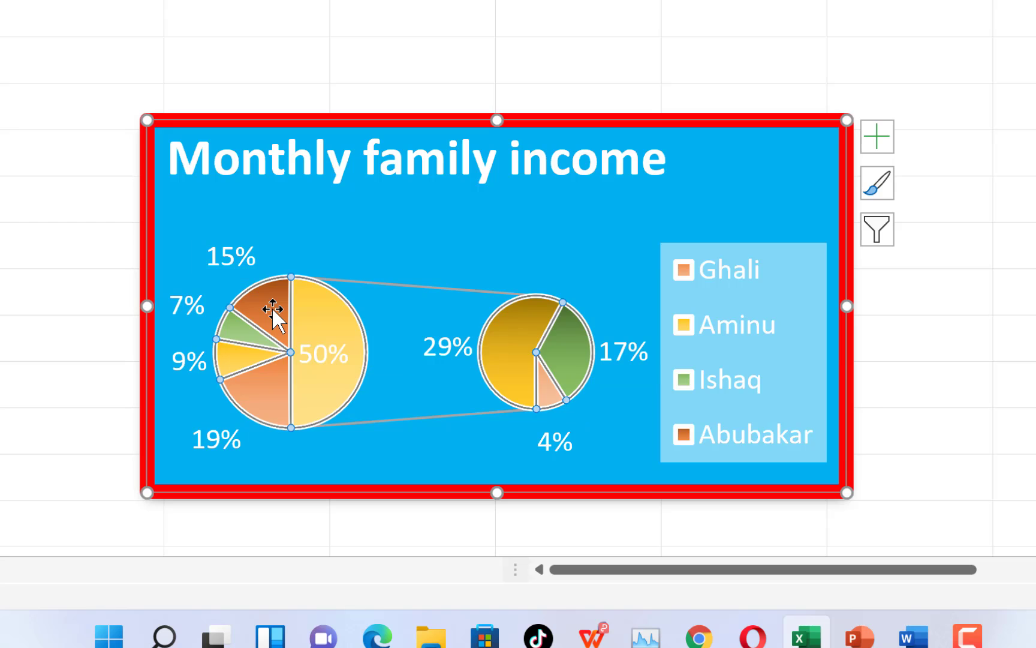
left_click_drag(272, 307, 294, 264)
left_click_drag(323, 370, 324, 340)
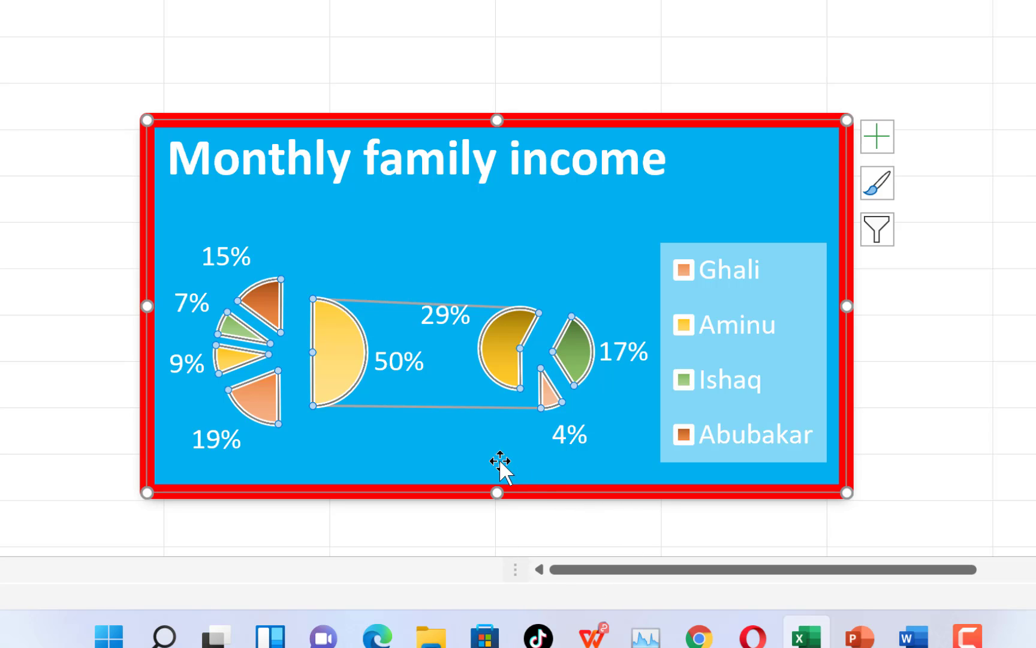
Step: Review the formatting commands for the data series and the chart's available elements, filter categories and style gallery
right_click(345, 350)
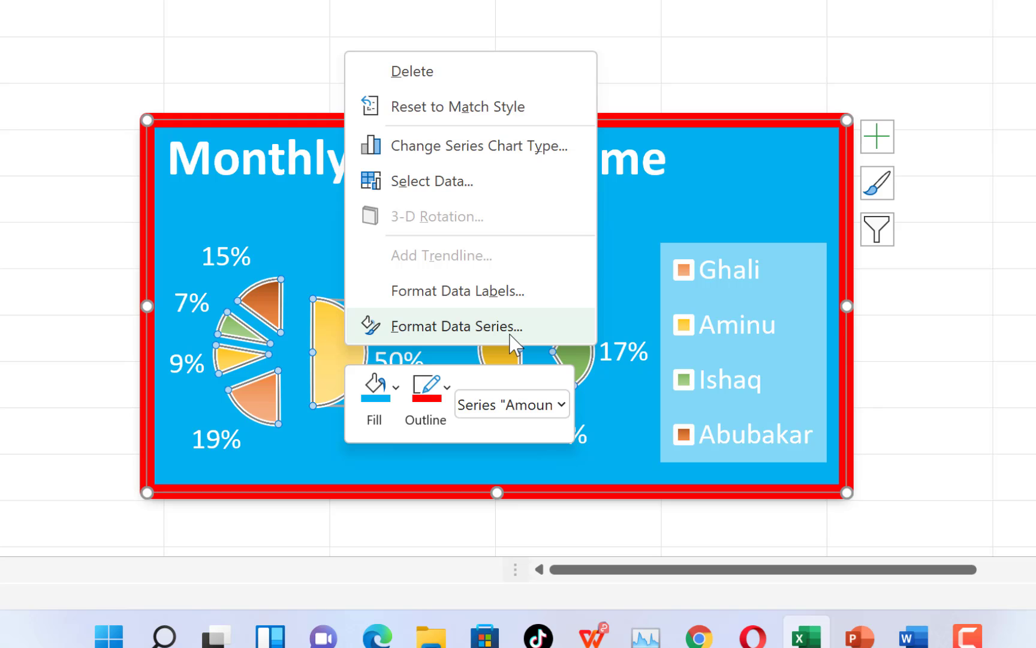
key("Escape")
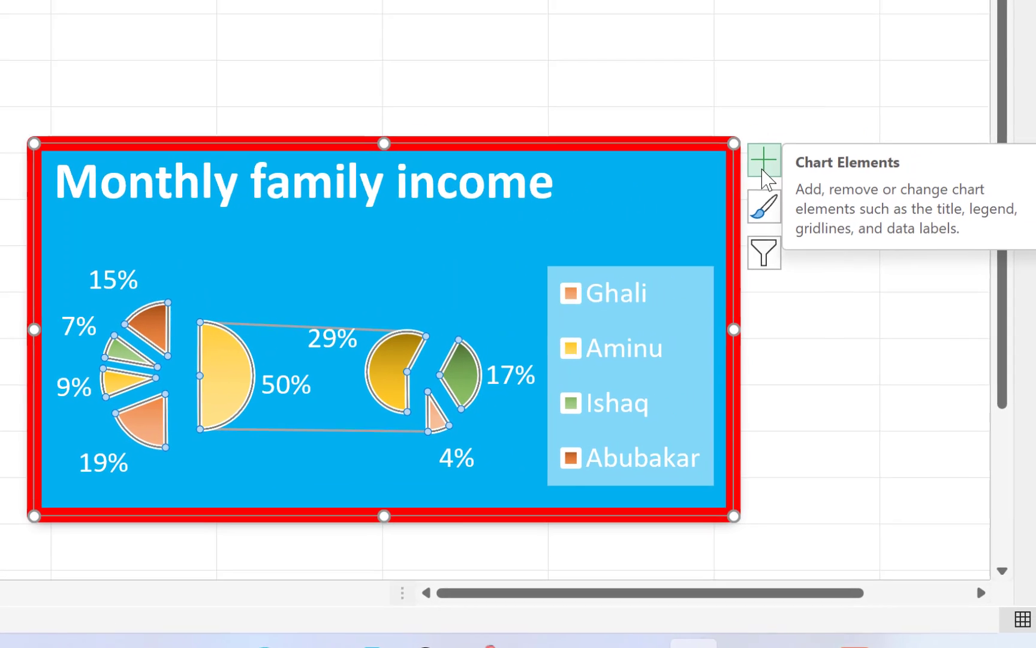
left_click(757, 173)
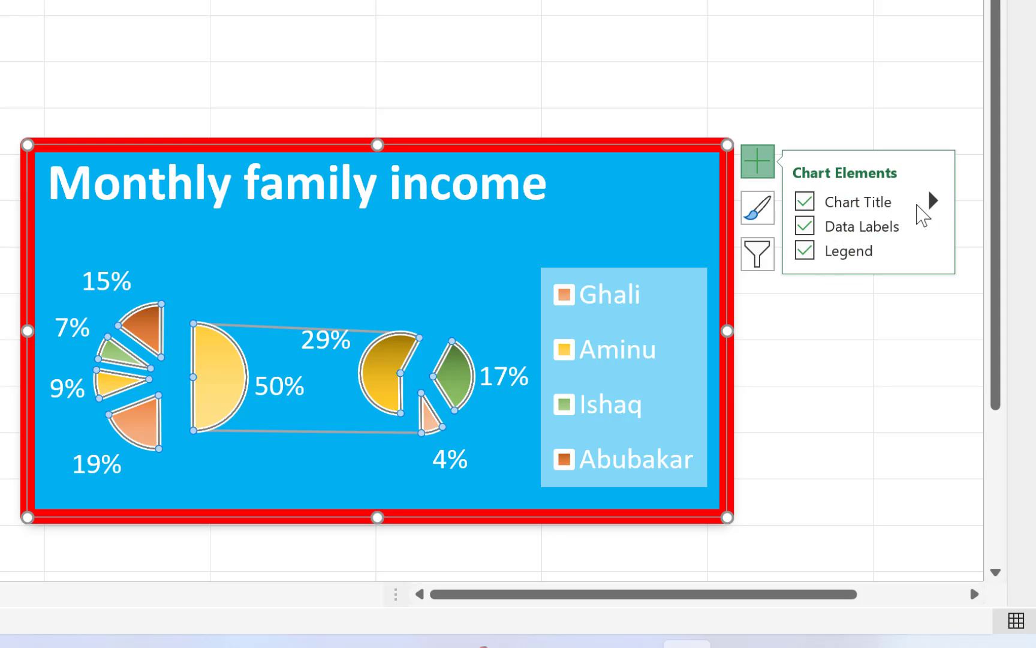
left_click(758, 254)
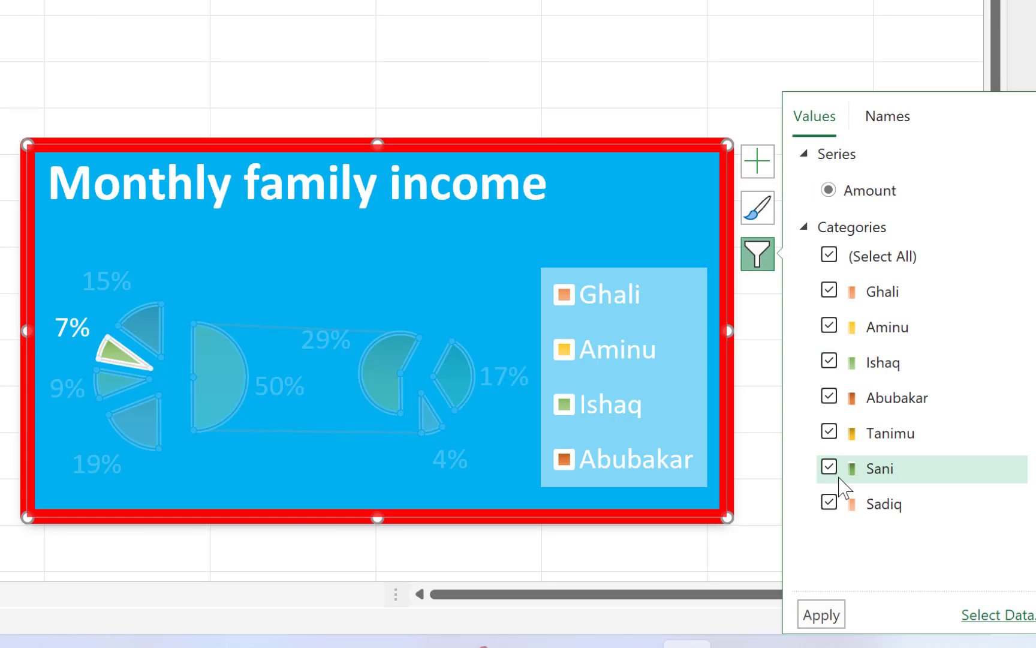
left_click(759, 209)
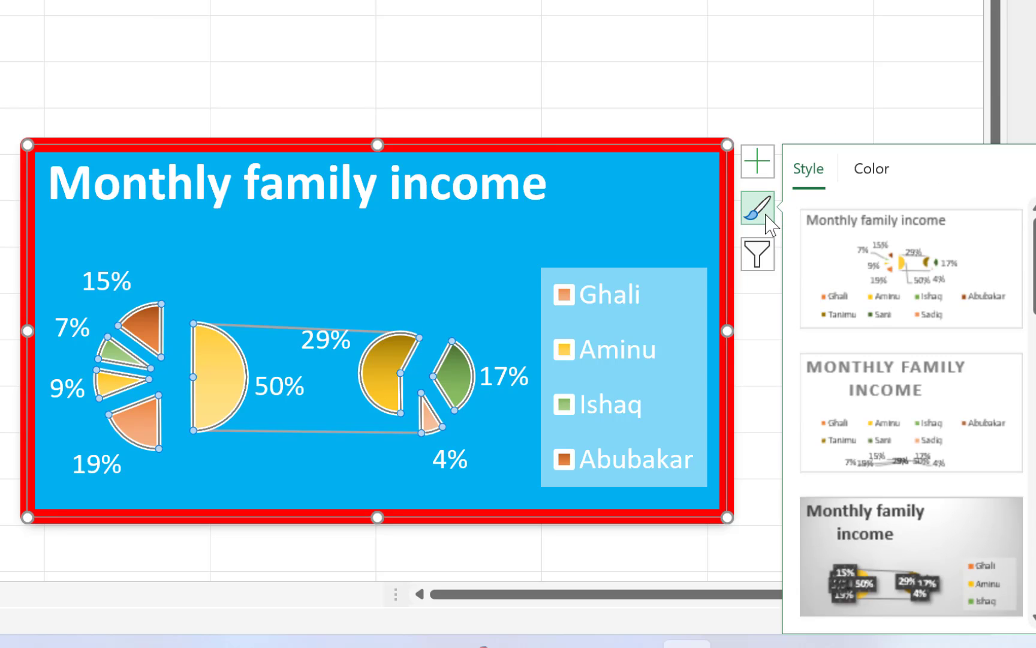
scroll(821, 595, "down", 1)
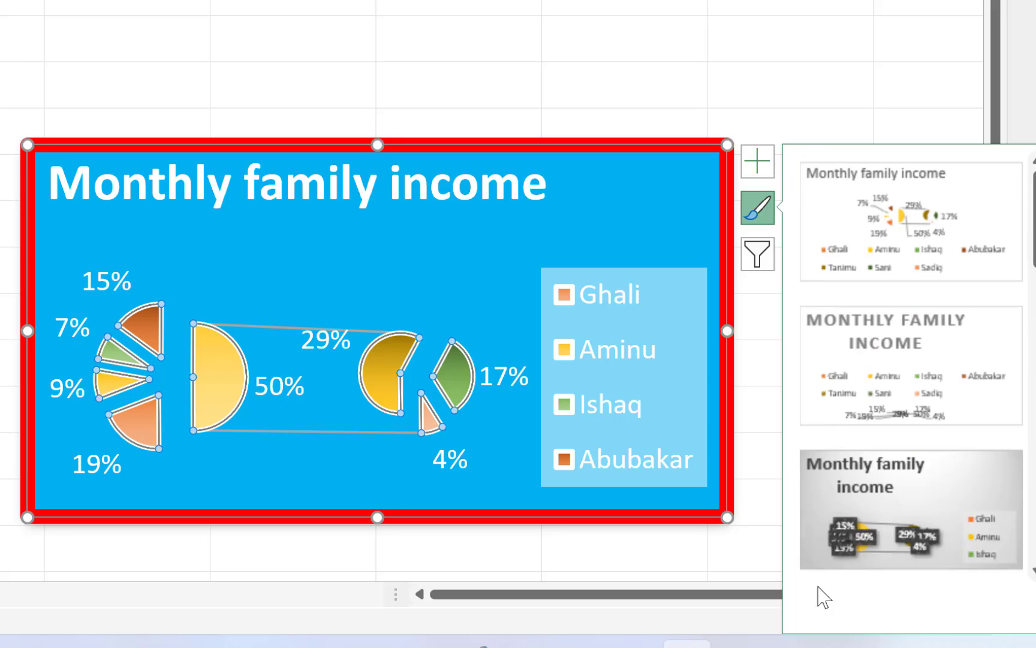
scroll(851, 516, "up", 1)
scroll(912, 414, "down", 10)
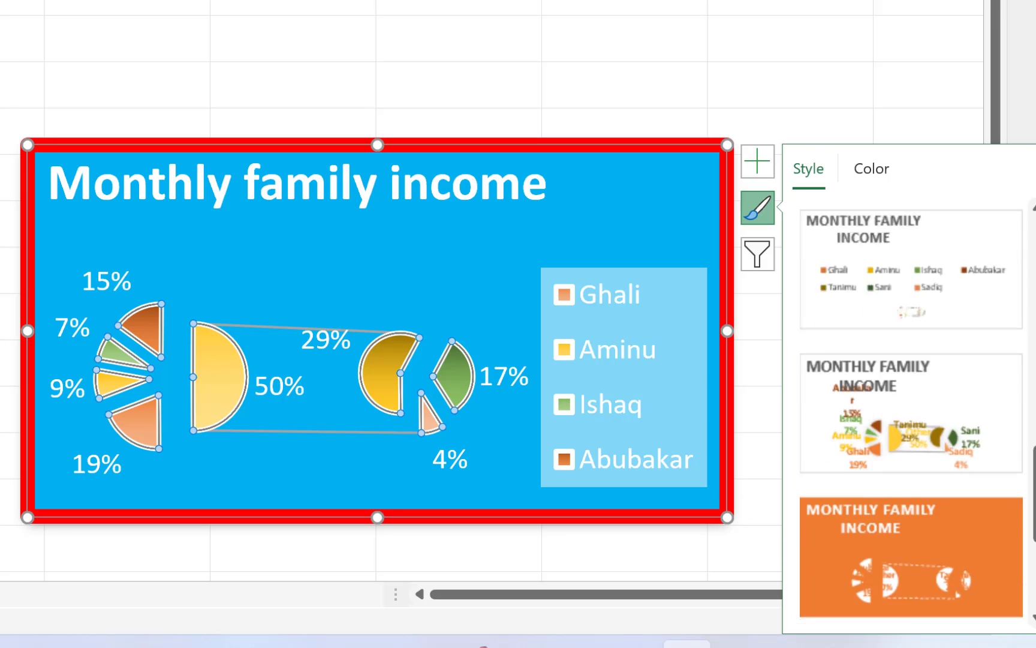
scroll(911, 414, "down", 3)
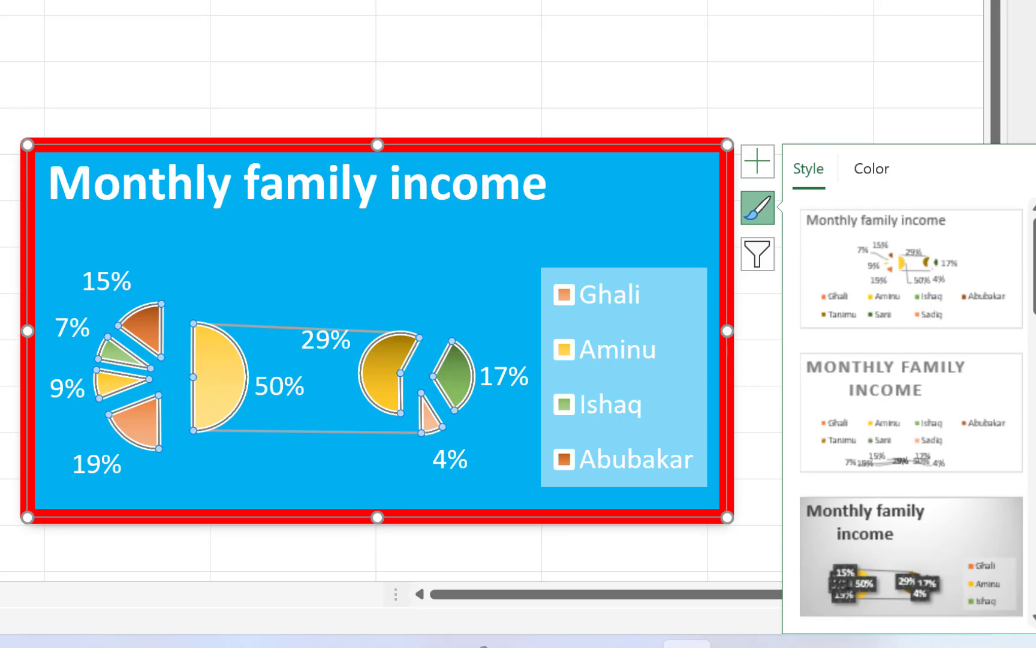
left_click(827, 7)
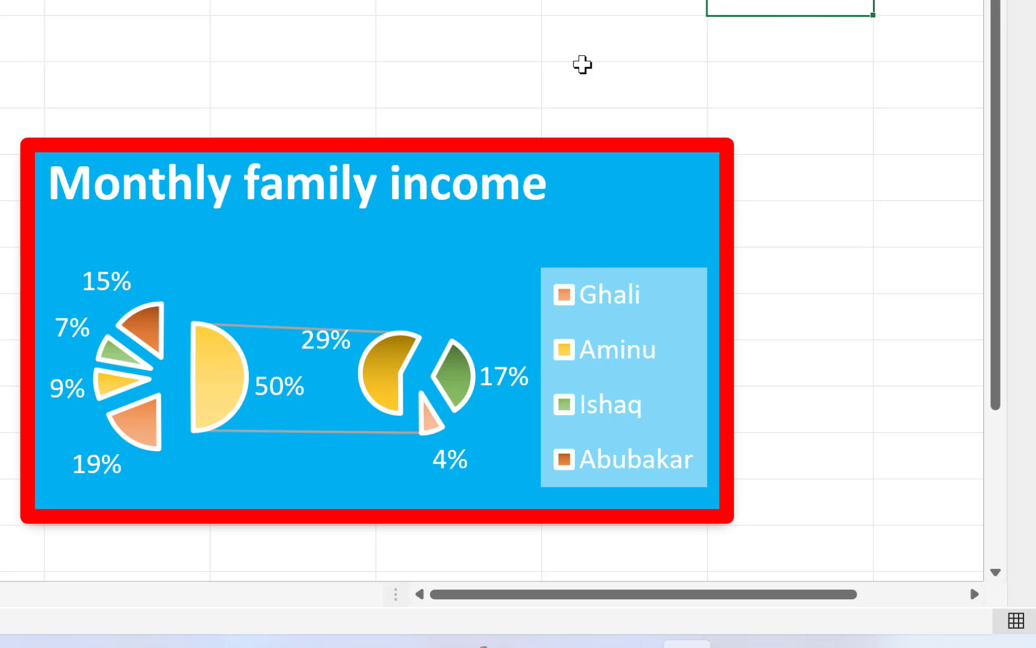